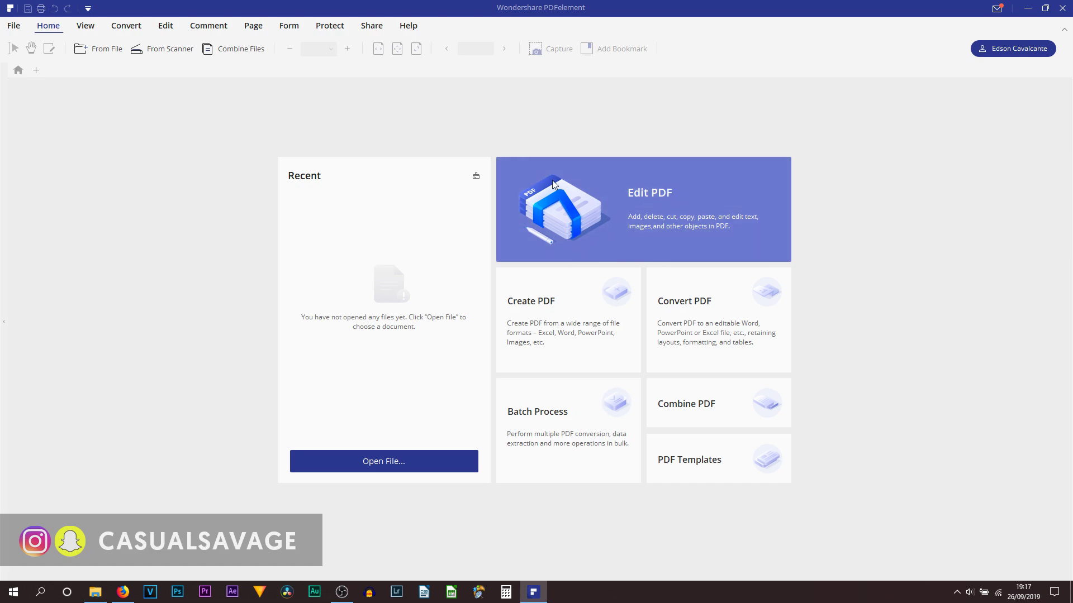
Open pdf-sample from the Edit PDF card and show its Edit tools
left_click(635, 204)
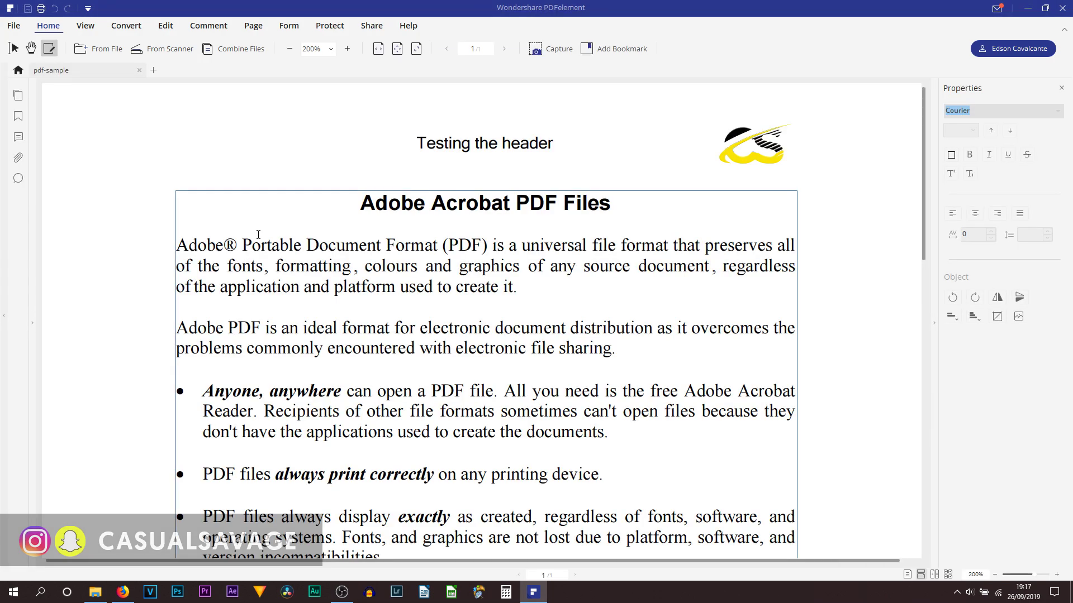
scroll(253, 221, "down", 8)
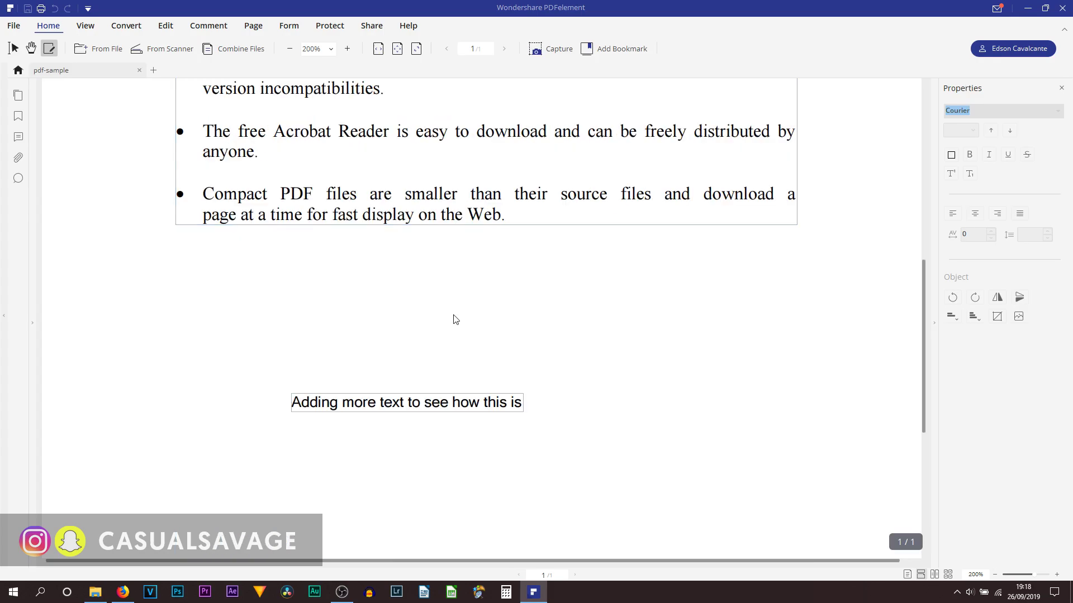
scroll(409, 301, "up", 8)
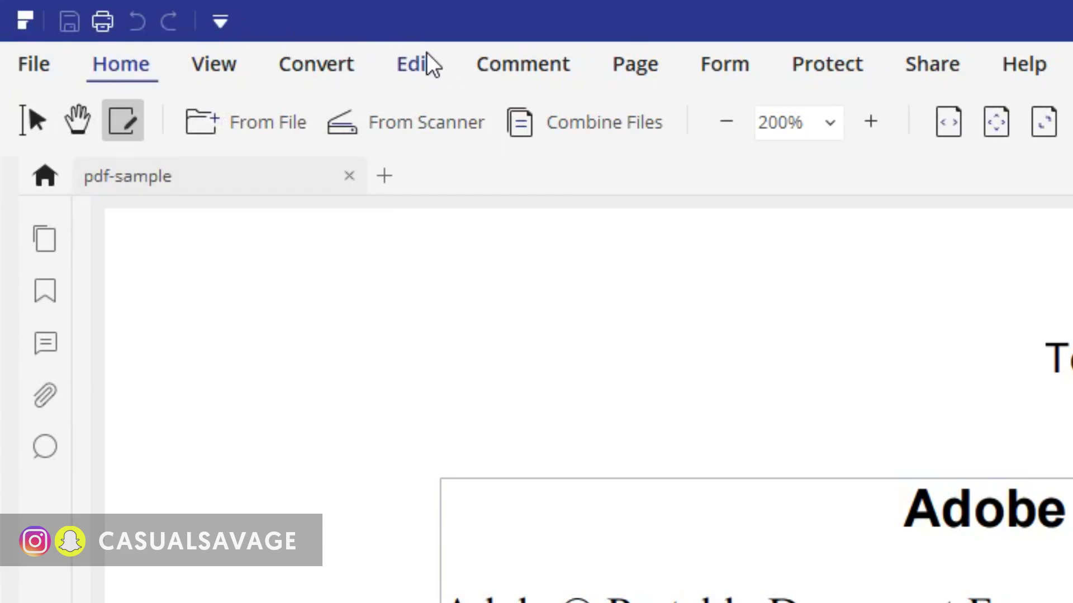
left_click(329, 55)
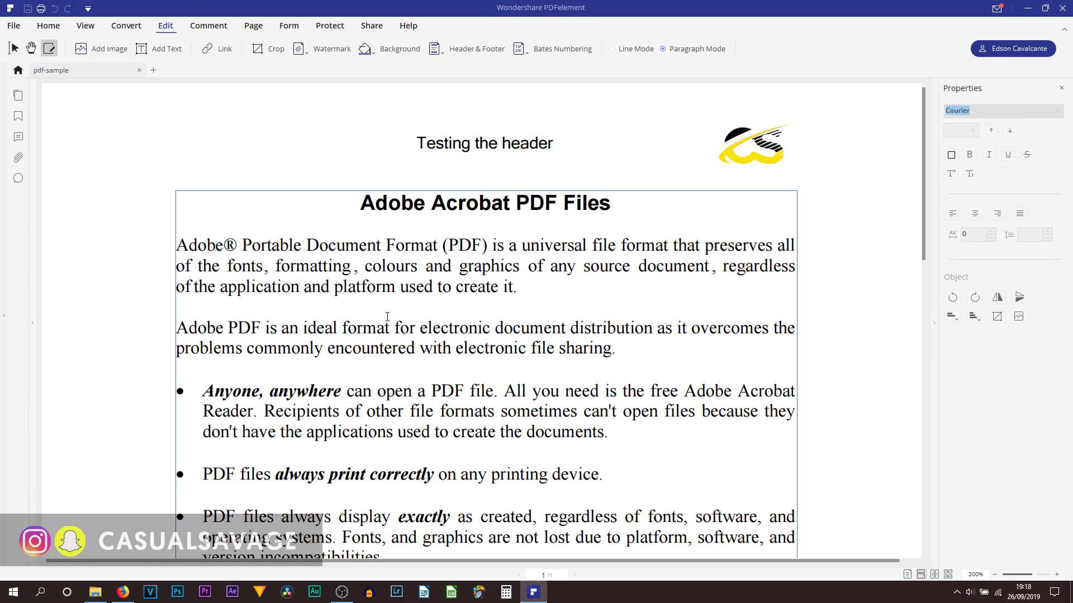
Insert the PNG logo and place it at the header's top-left, mirroring the right-hand logo
scroll(594, 363, "down", 5)
scroll(640, 383, "up", 5)
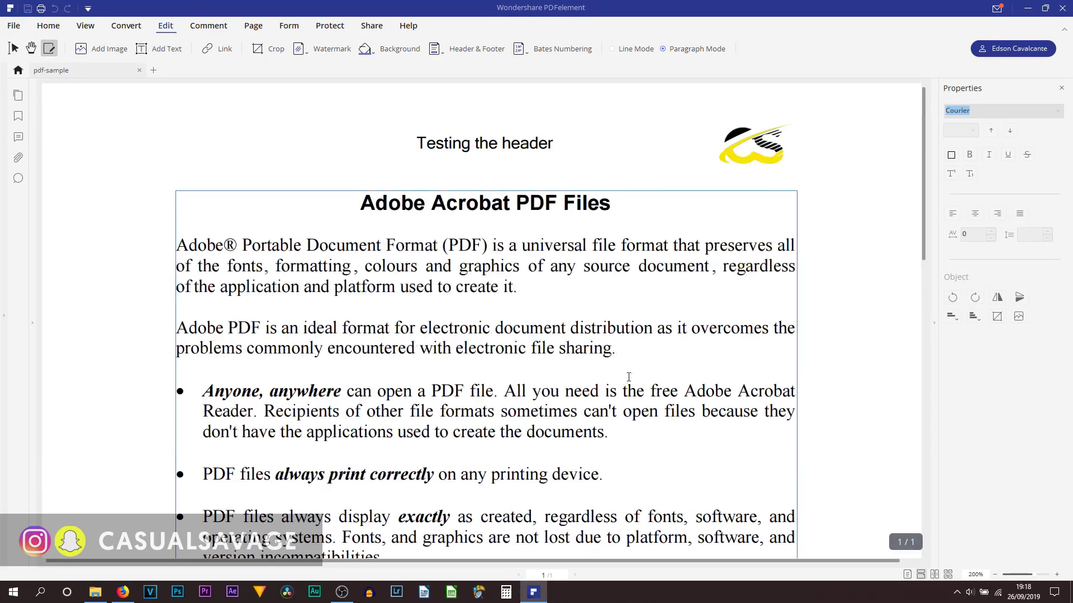
left_click(109, 50)
double_click(165, 88)
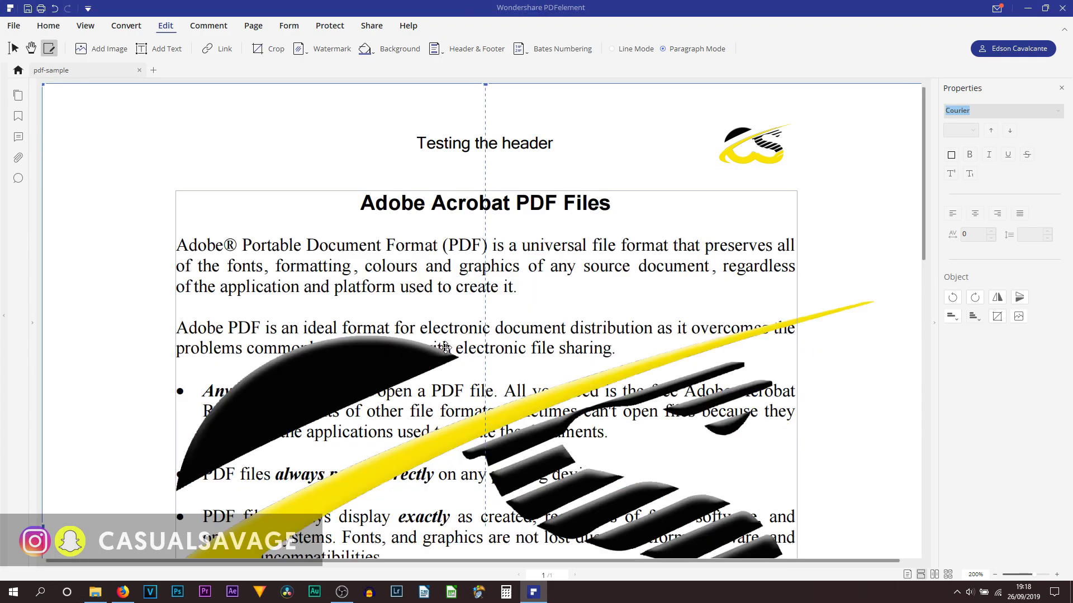
scroll(481, 358, "down", 3)
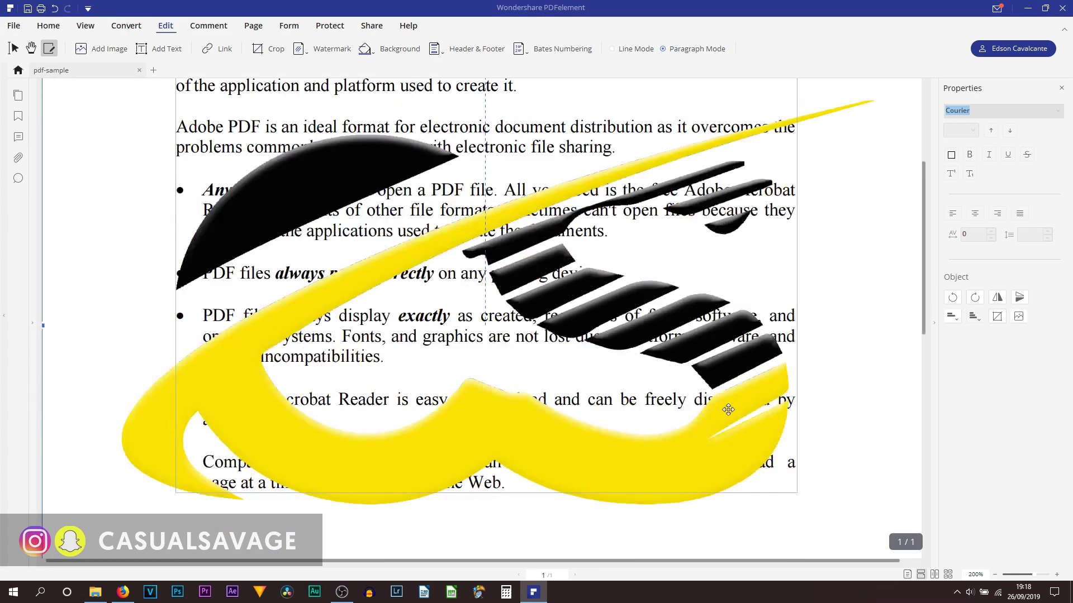
left_click(671, 412)
scroll(258, 553, "up", 2)
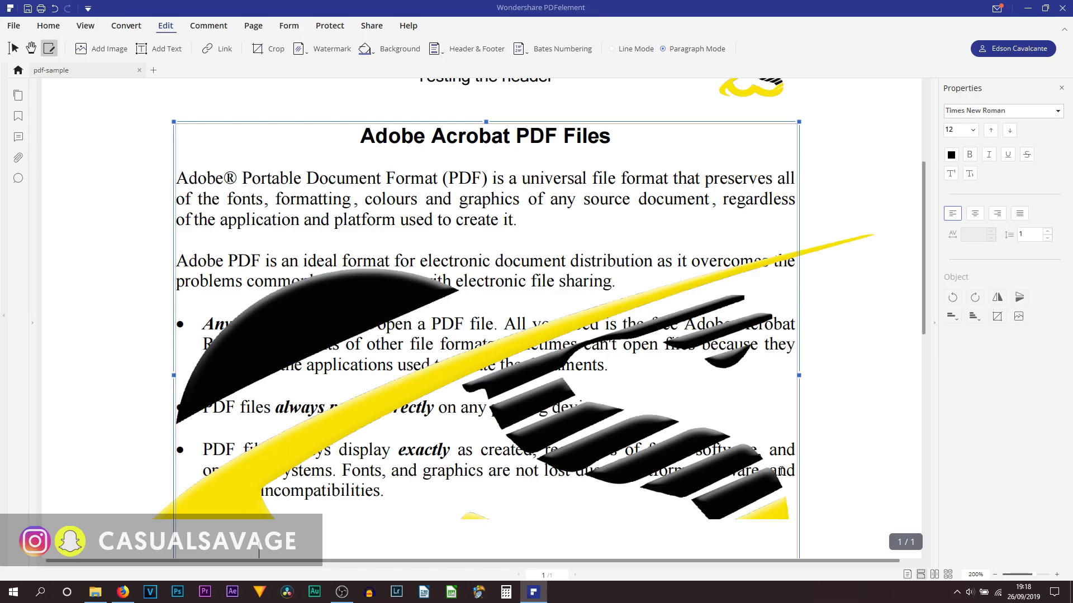
scroll(259, 553, "down", 2)
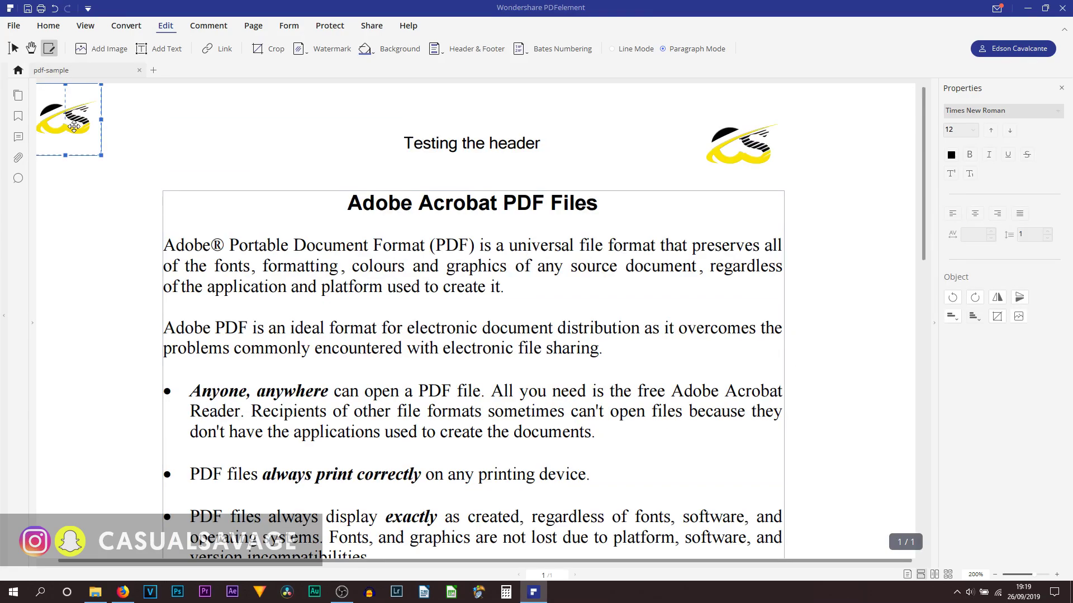
left_click_drag(74, 126, 211, 153)
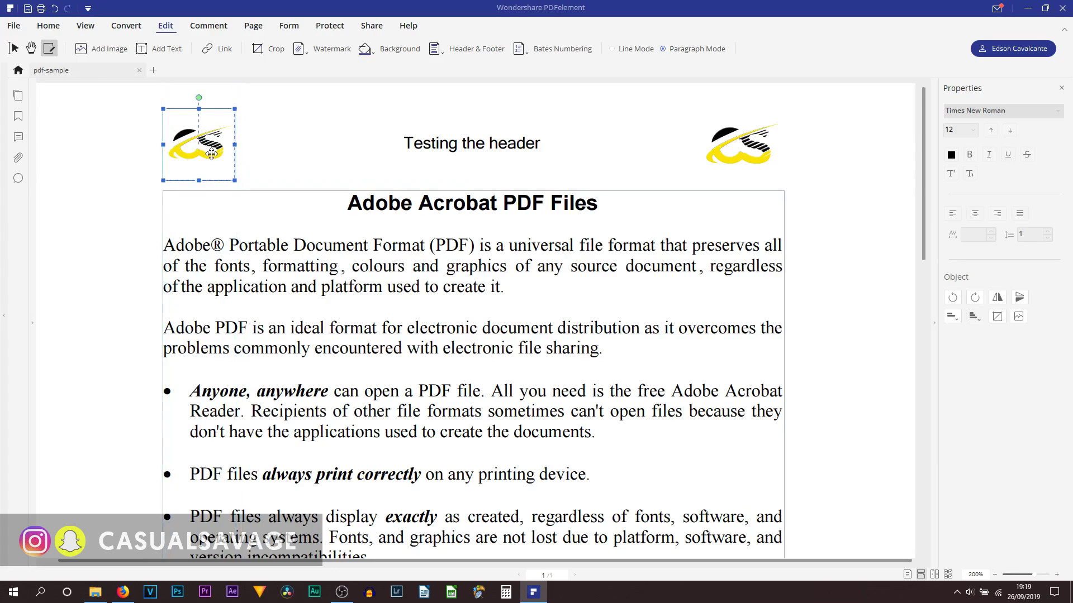
left_click(252, 161)
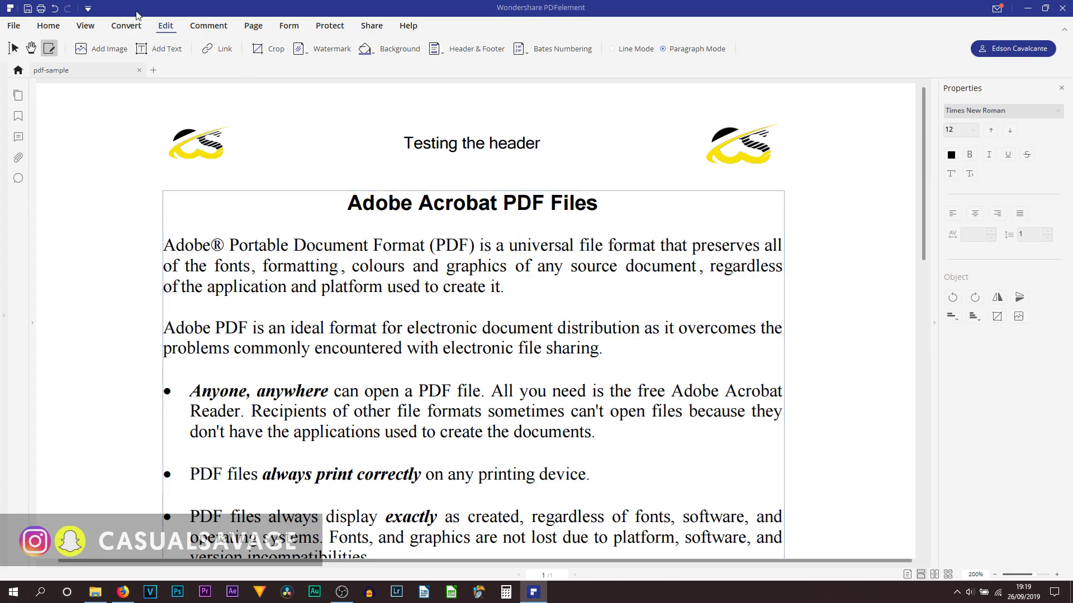
Paste 'This is a test to add your own text onto a PDF File' below the bullets, then nudge it into place
scroll(184, 84, "down", 8)
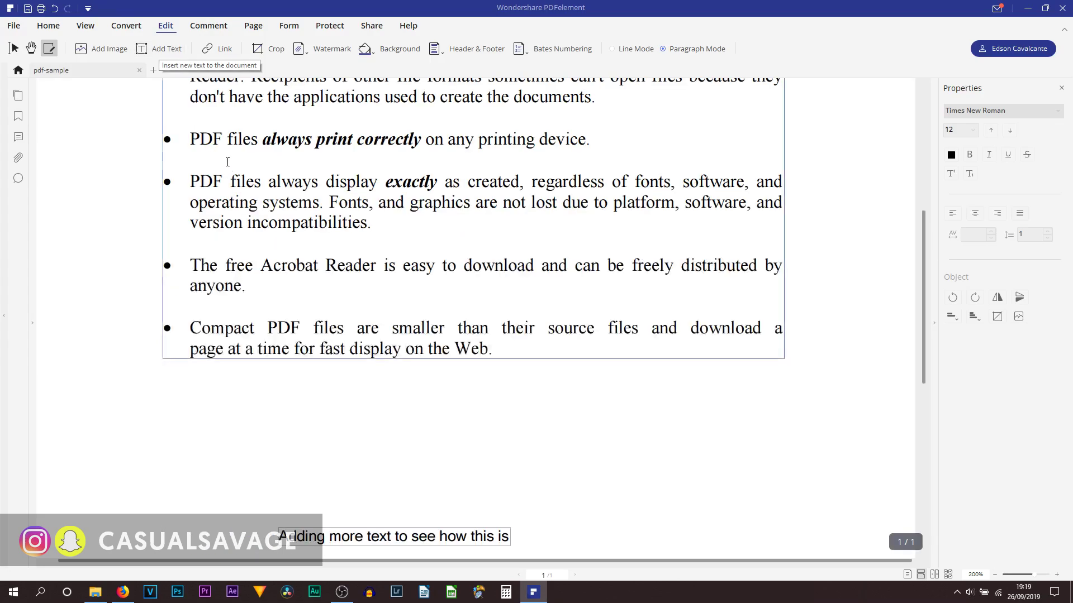
left_click(159, 49)
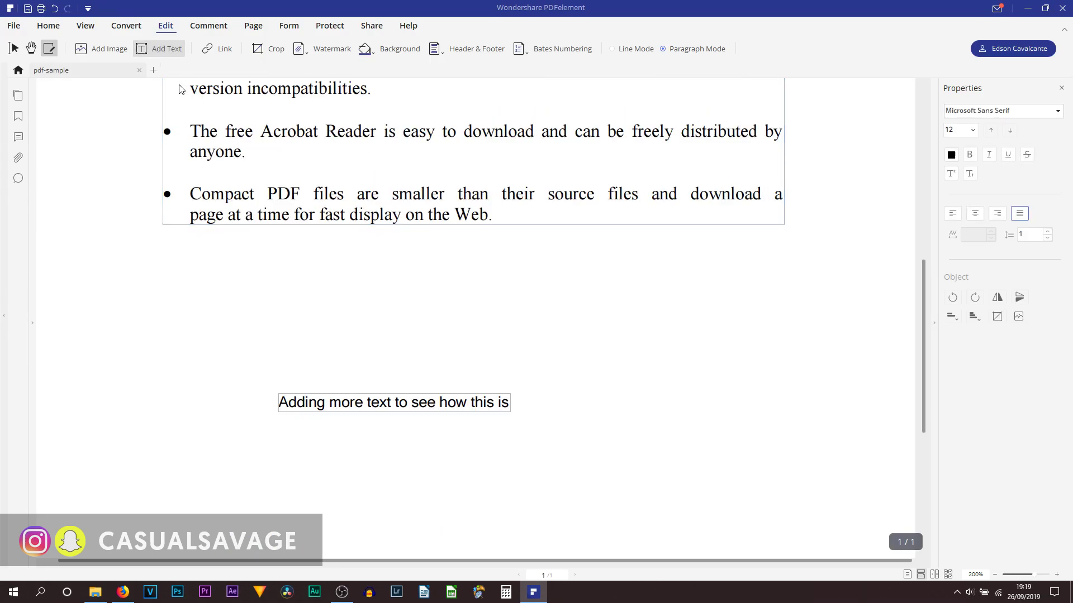
left_click(182, 253)
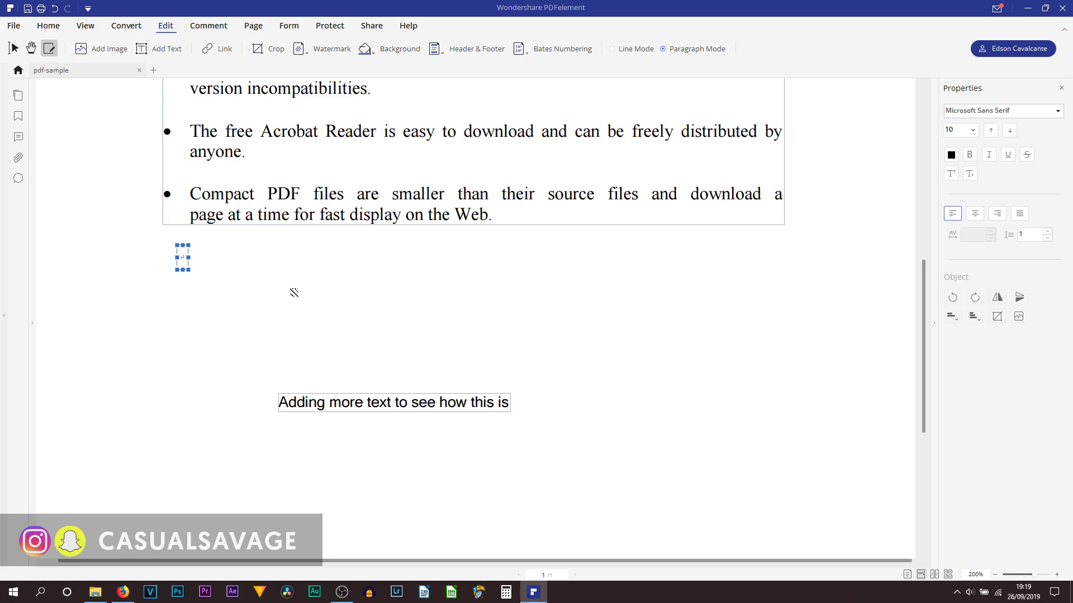
type("This is a test to add your own text onto a PDF File")
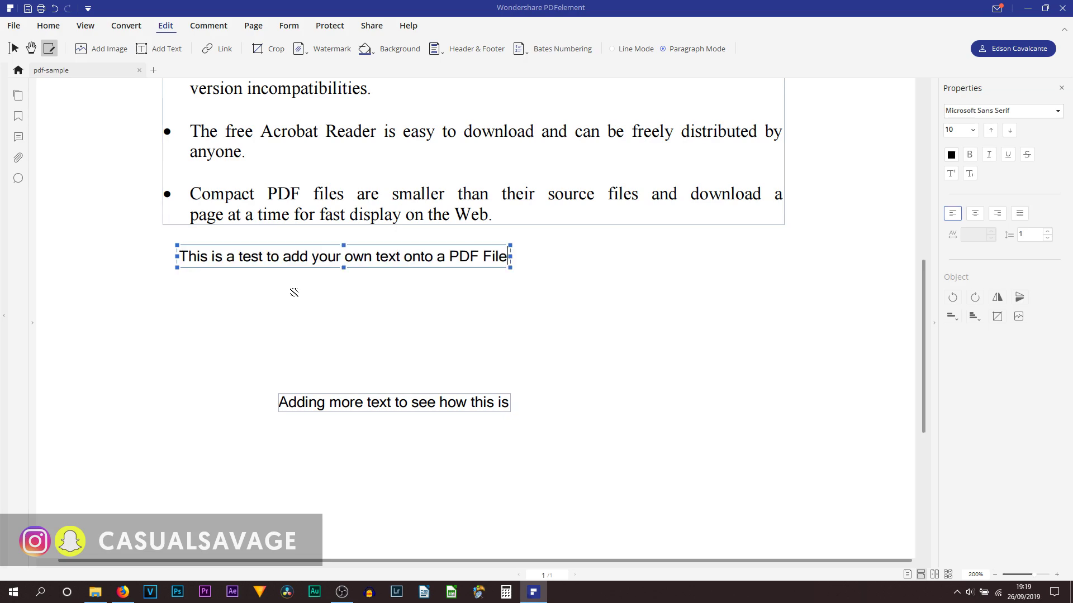
left_click(259, 281)
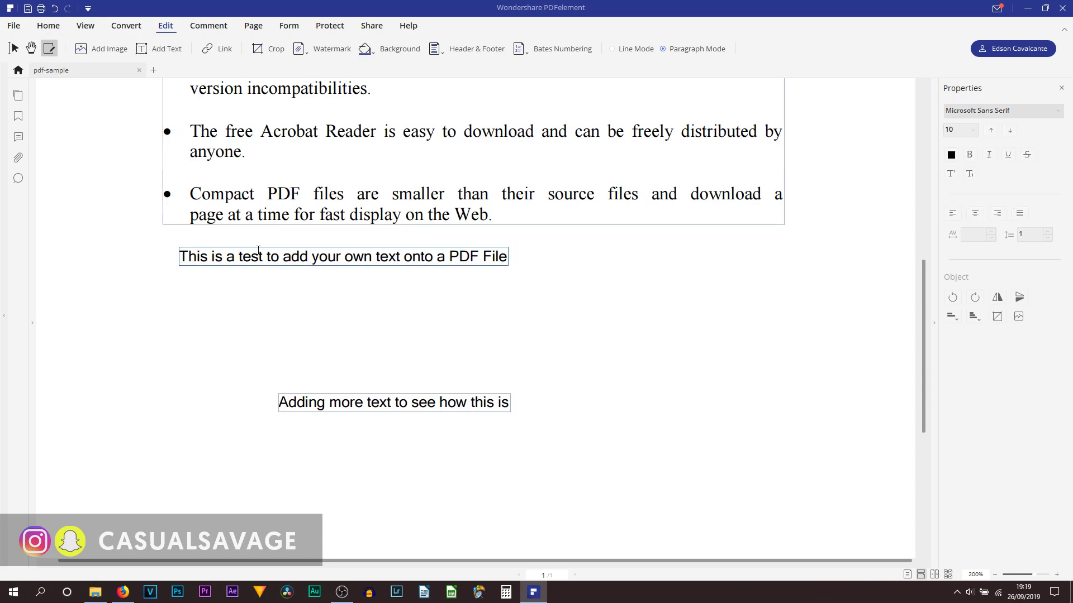
left_click(258, 248)
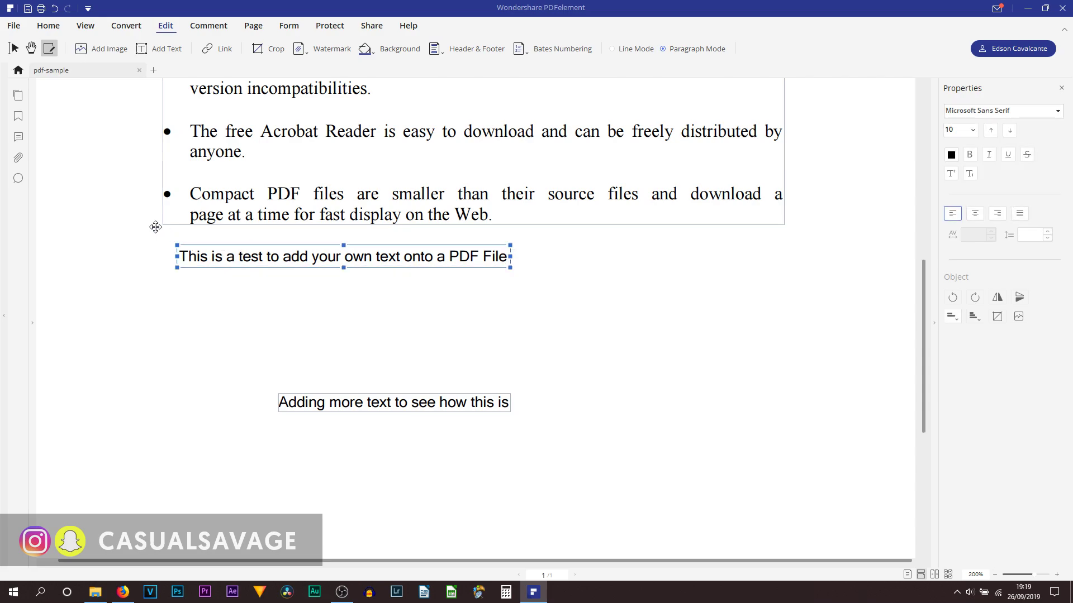
left_click_drag(273, 287, 293, 259)
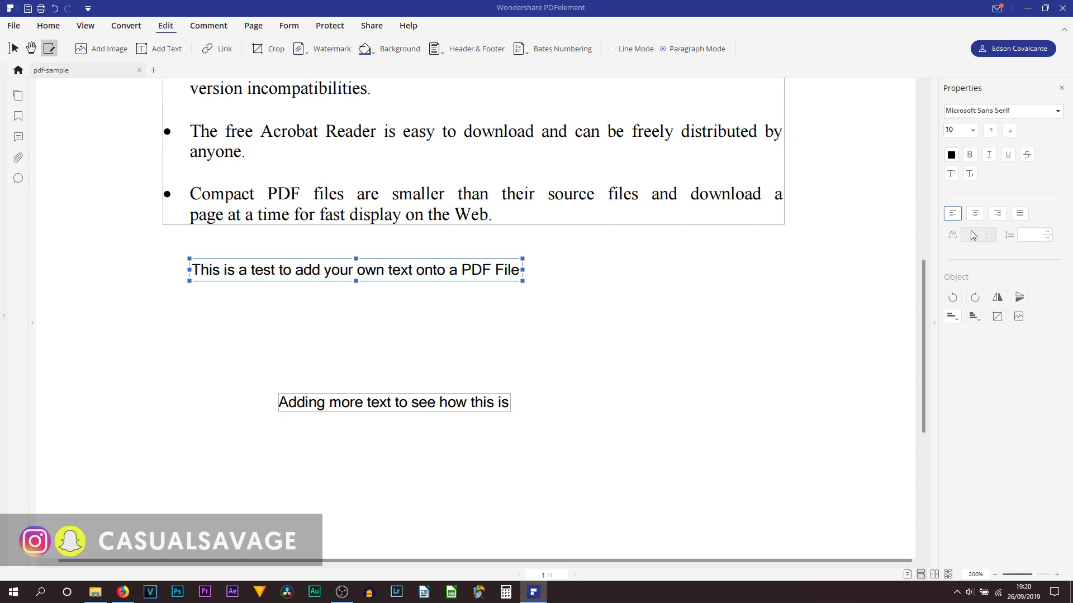
scroll(126, 249, "up", 8)
Type 'editor' into the first paragraph before Format
scroll(371, 190, "down", 2)
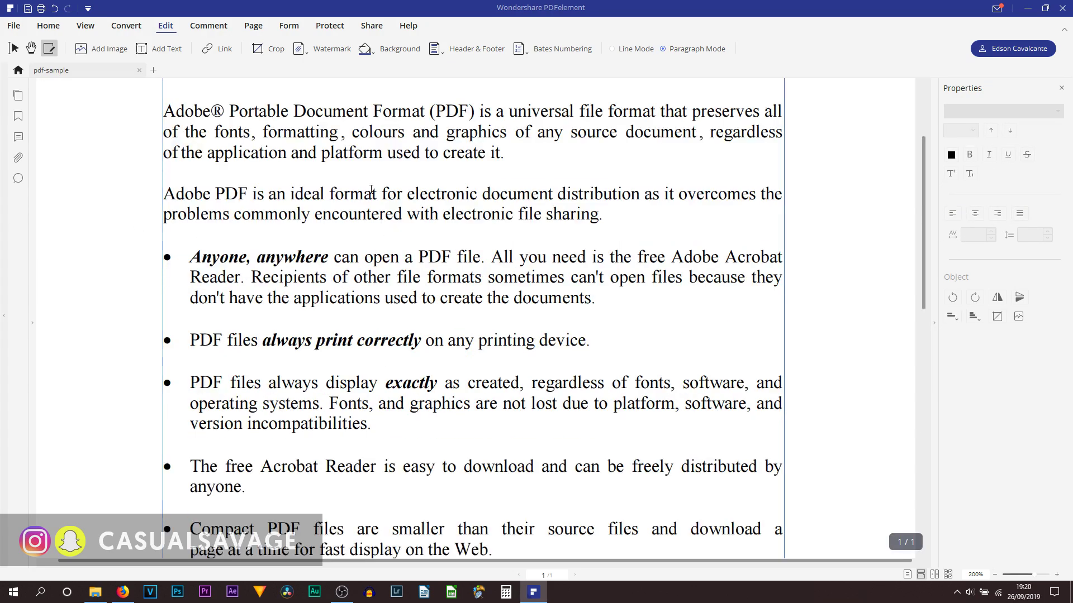
scroll(351, 395, "up", 3)
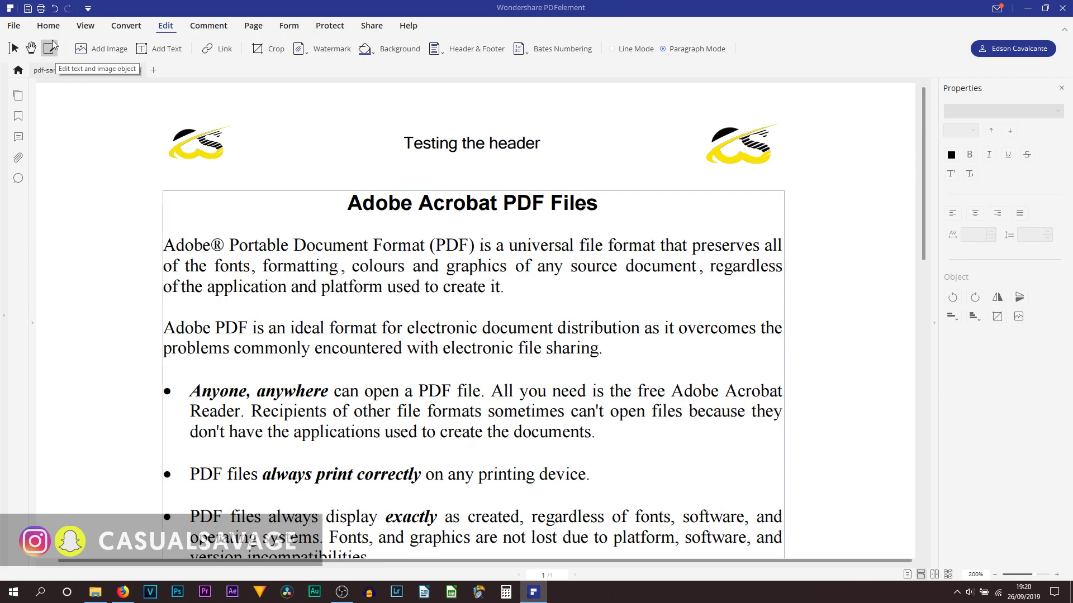
left_click(373, 246)
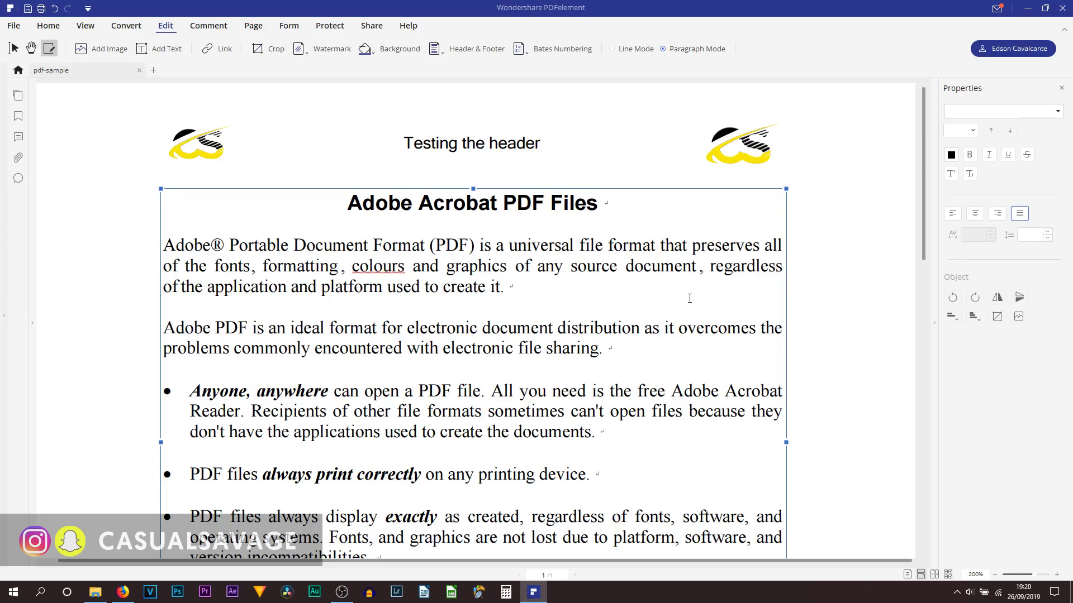
type("edito")
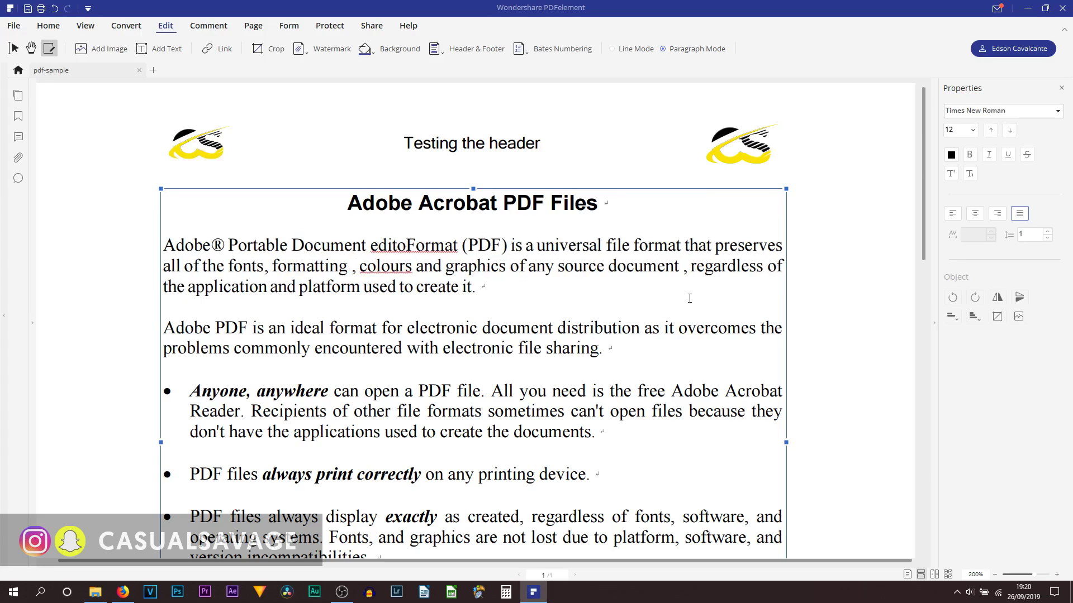
type("r")
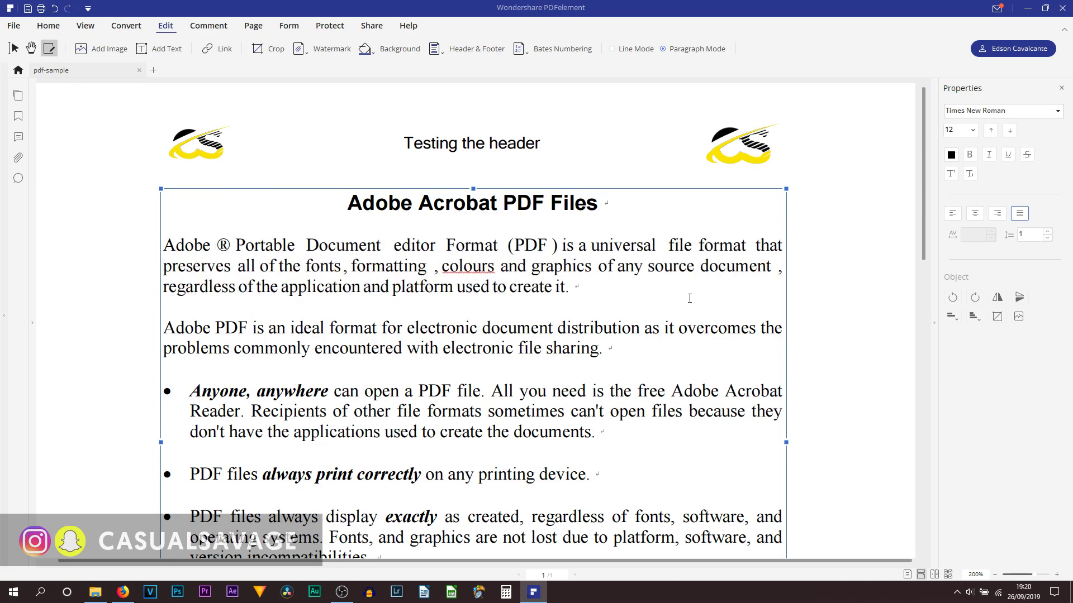
left_click(104, 250)
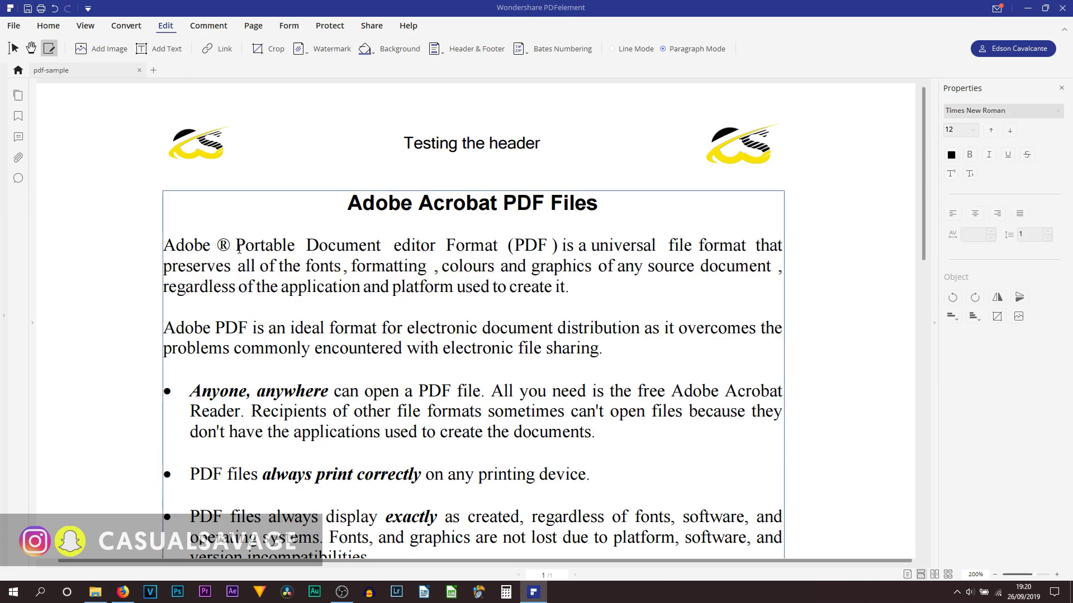
Insert a new line 'edit straight into the software' after the first body paragraph
left_click(607, 267)
left_click(613, 299)
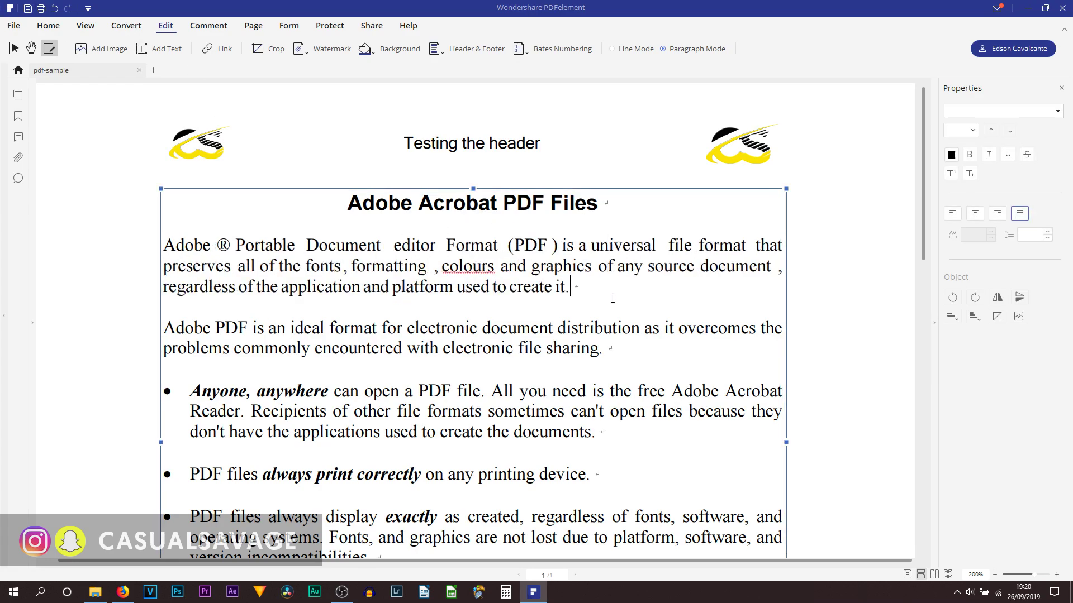
key("Return")
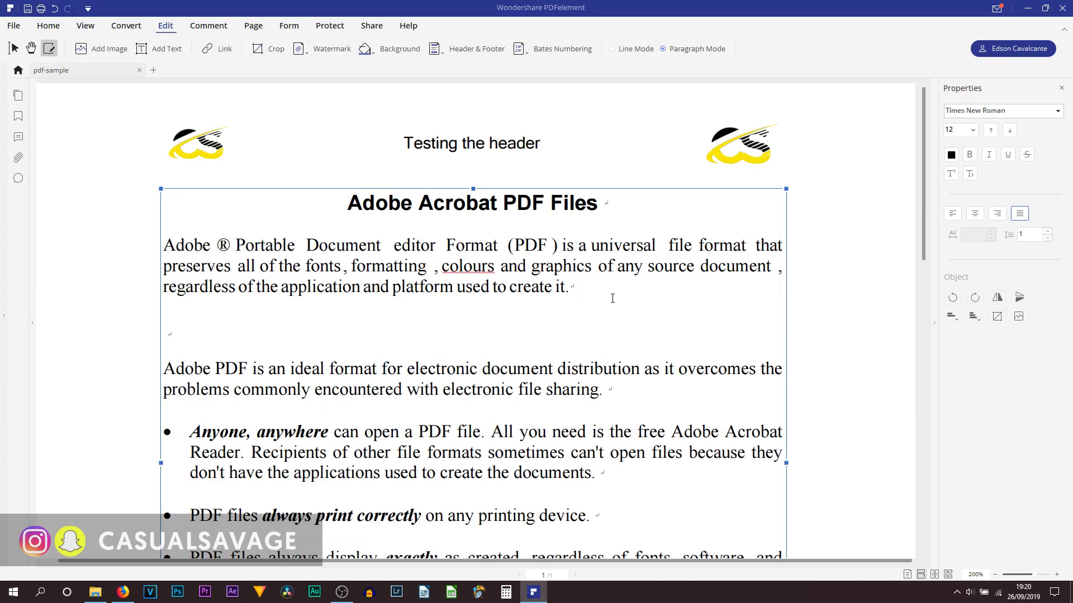
type("edit straigh")
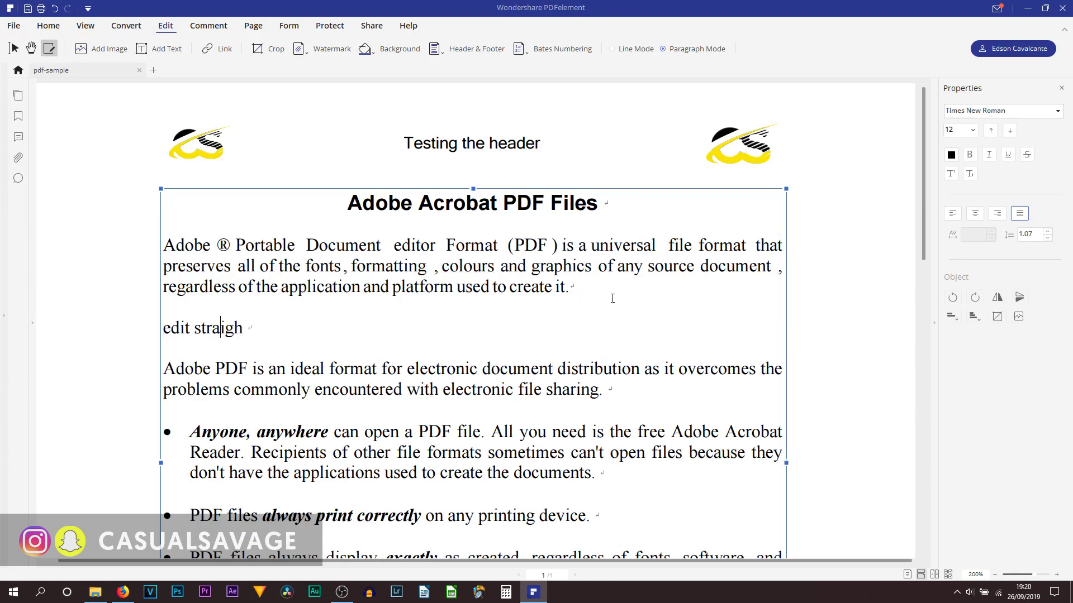
type("t into the software")
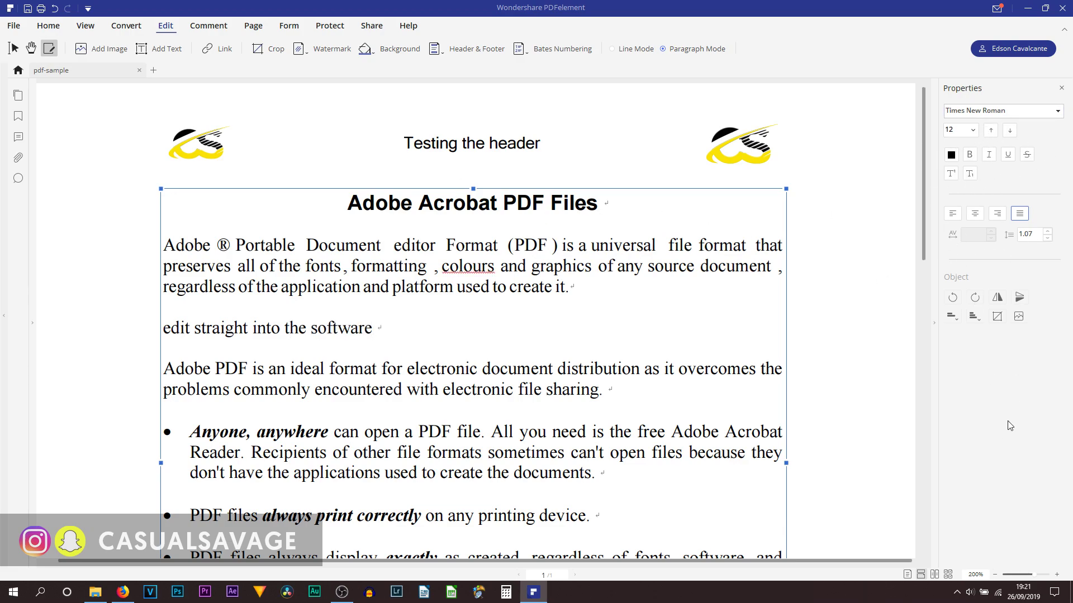
left_click(447, 71)
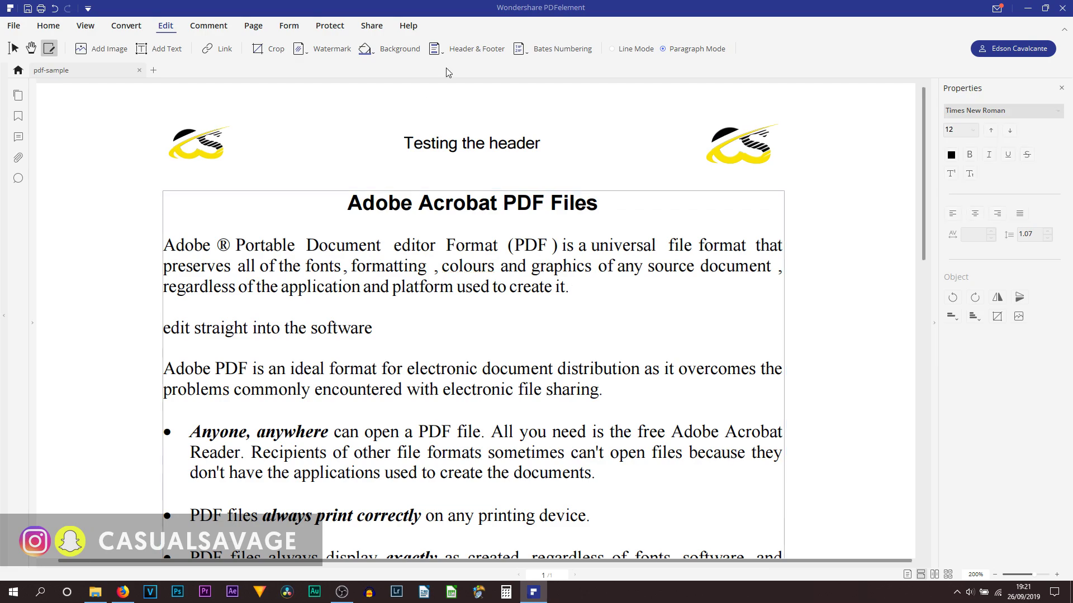
Add a 'WATERMARK TEST' watermark in Courier at about 14% opacity
left_click(319, 55)
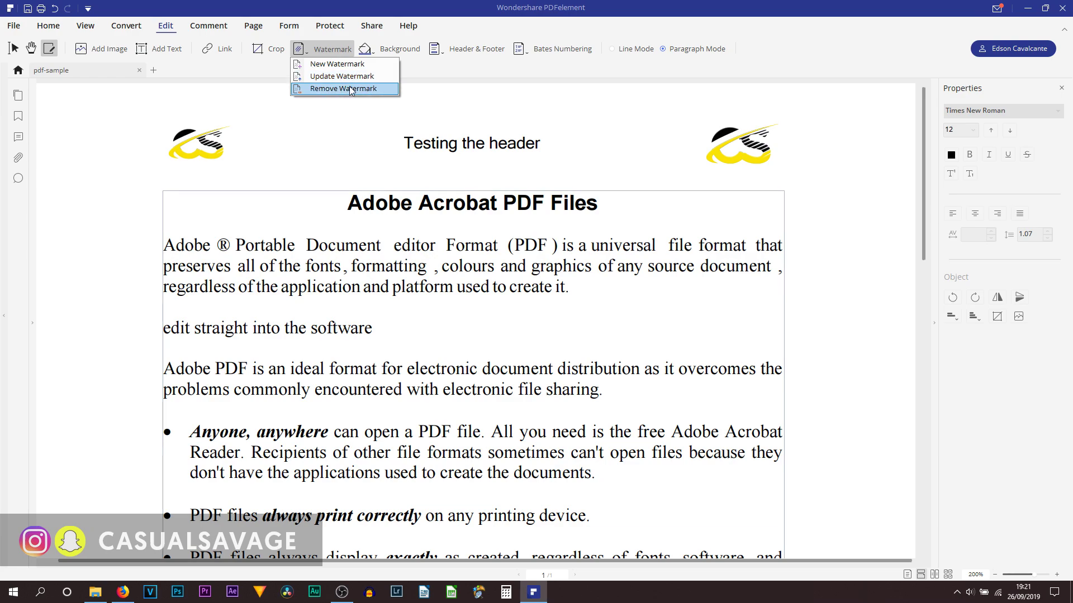
left_click(337, 65)
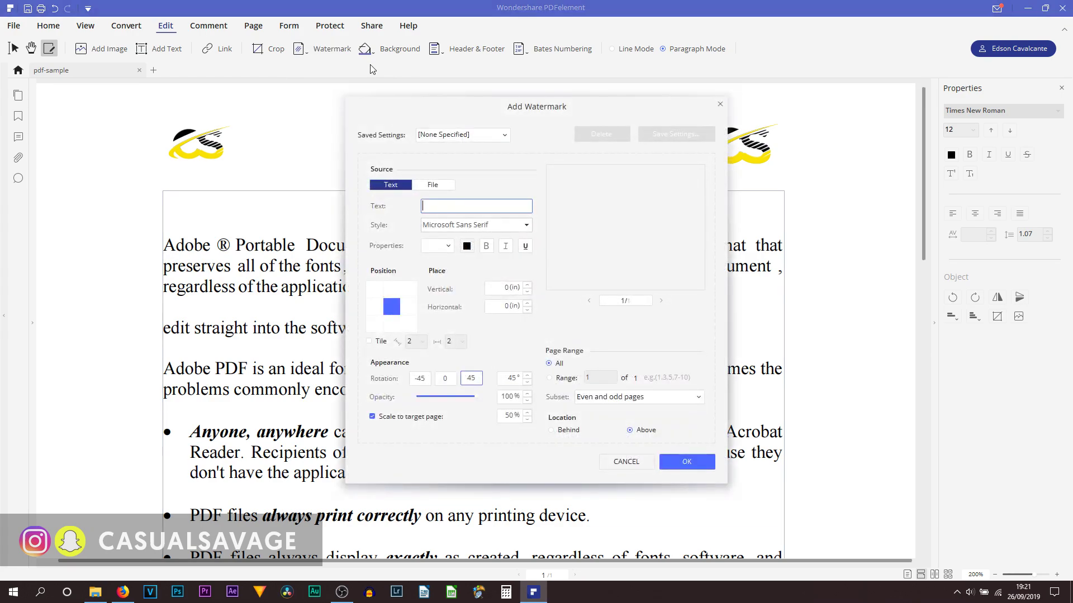
type("WATERMARK TEST")
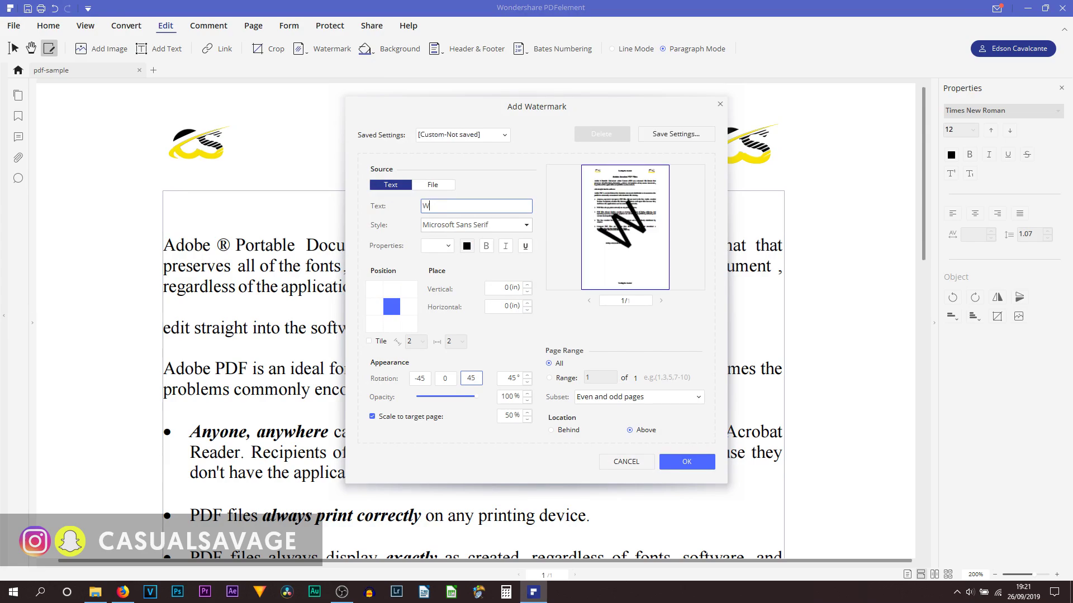
left_click(441, 226)
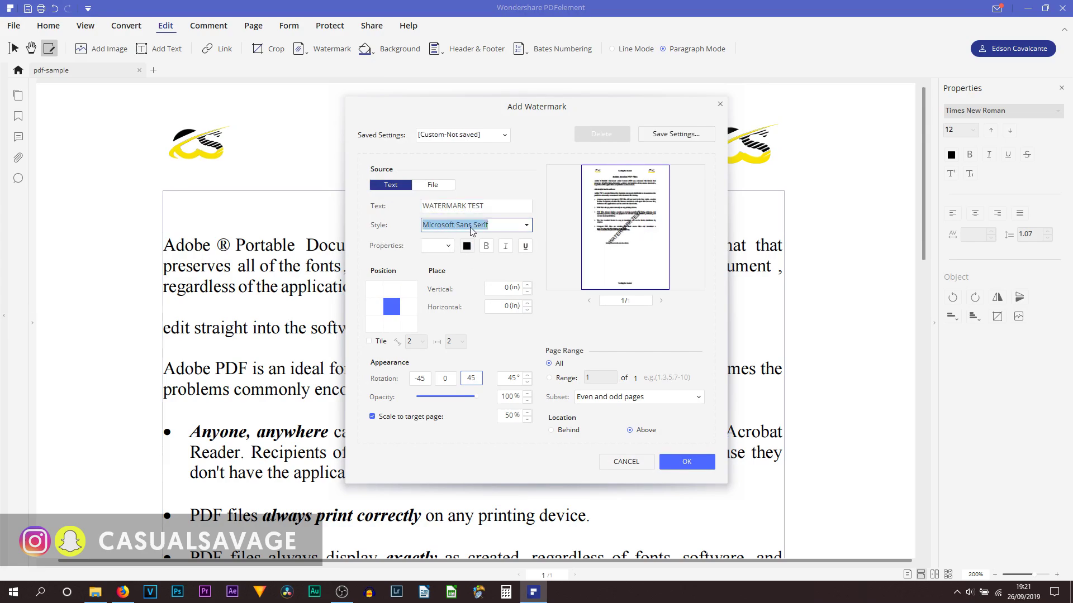
left_click(526, 227)
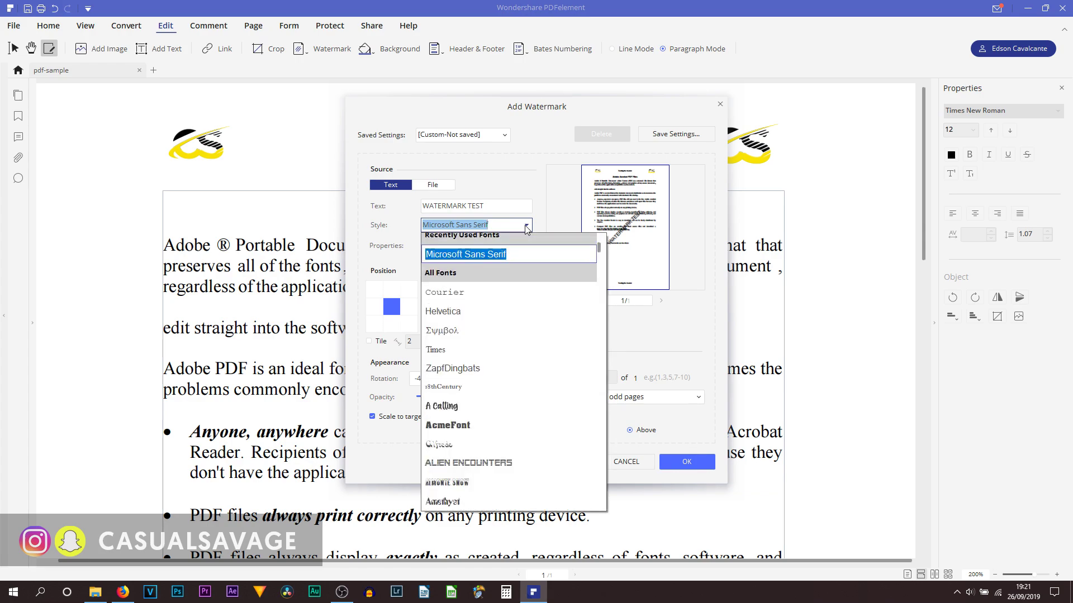
left_click(487, 296)
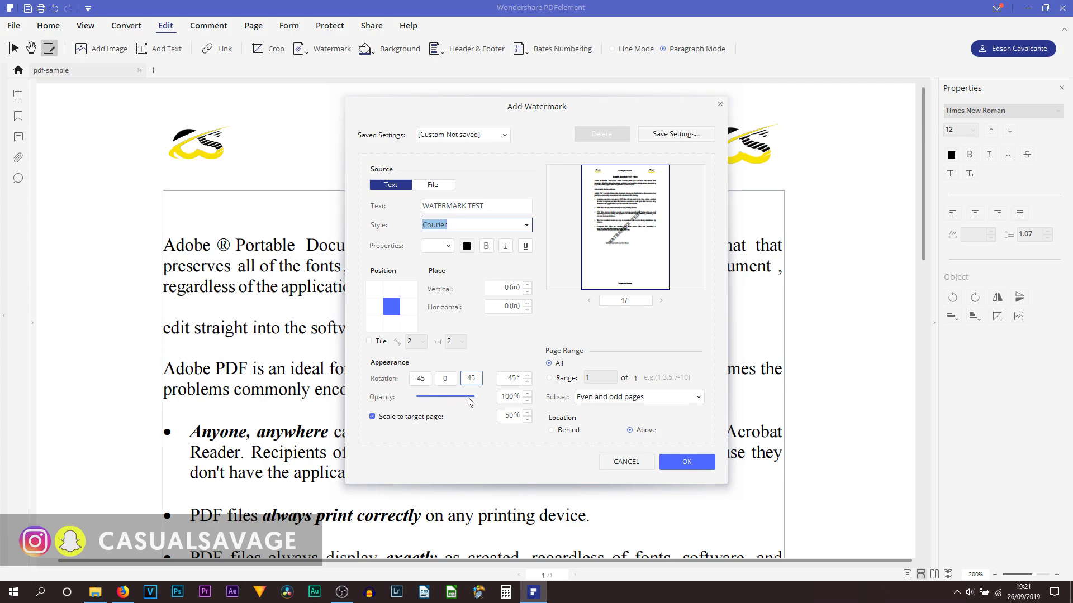
left_click_drag(476, 401, 423, 402)
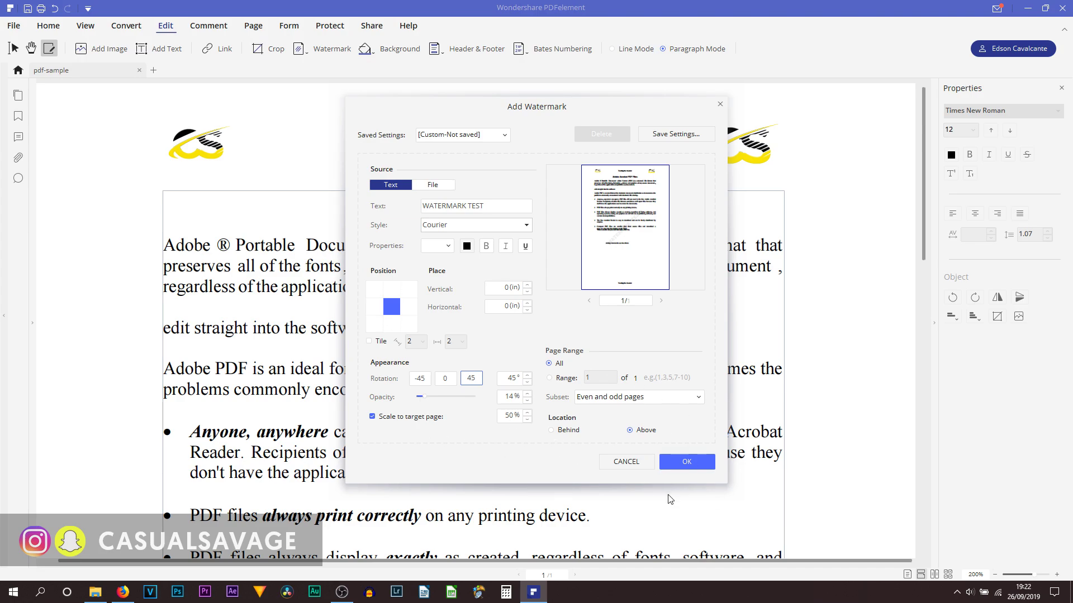
left_click(693, 463)
Check the watermarked page, then remove the WATERMARK TEST watermark
scroll(689, 467, "down", 5)
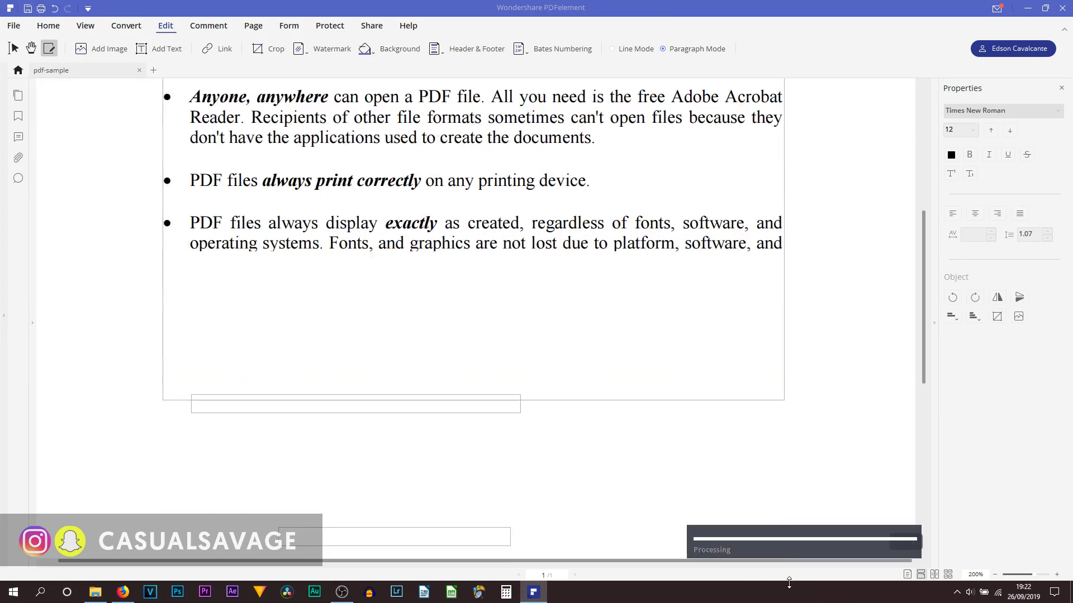
scroll(541, 461, "down", 1)
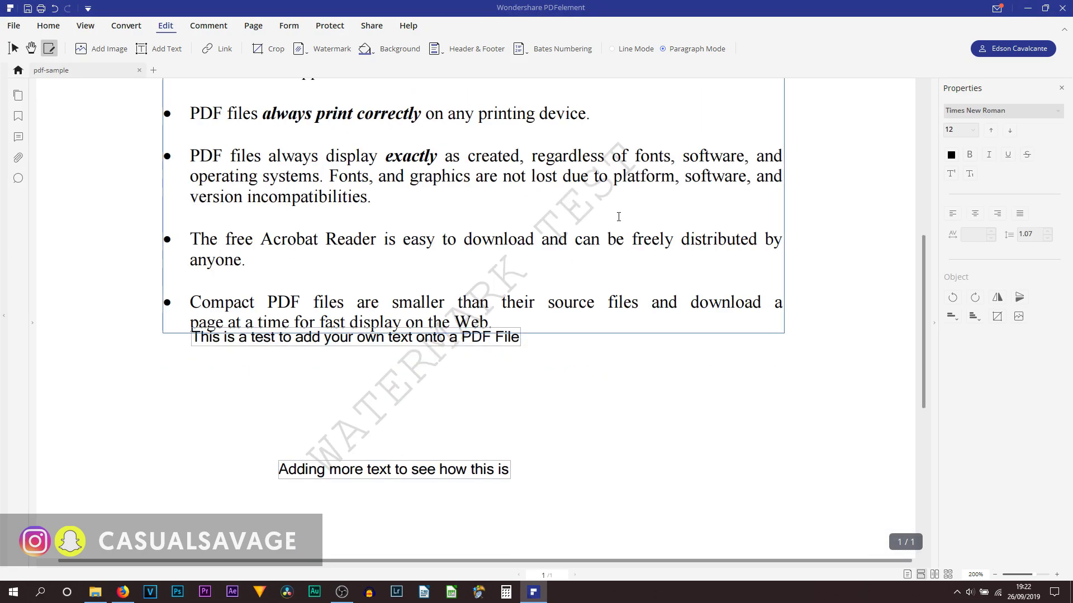
scroll(541, 262, "up", 4)
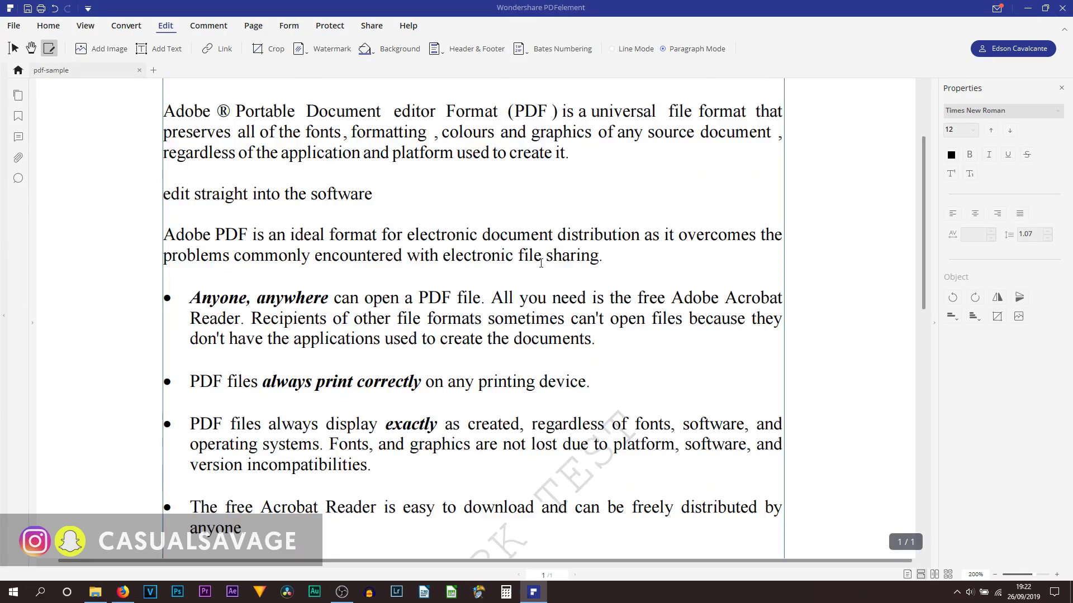
left_click(329, 48)
left_click(341, 76)
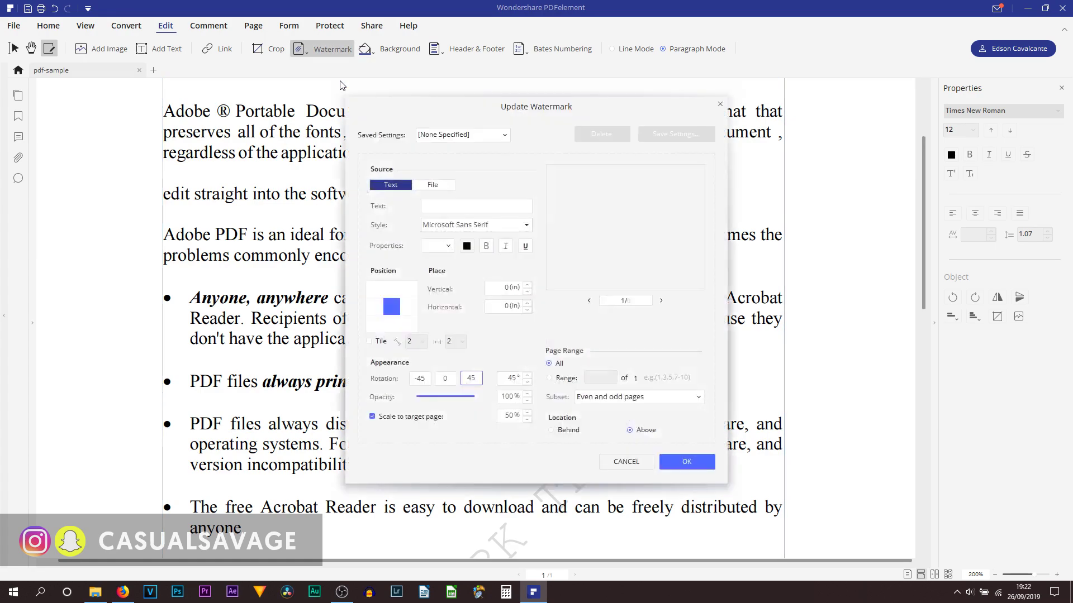
left_click(659, 466)
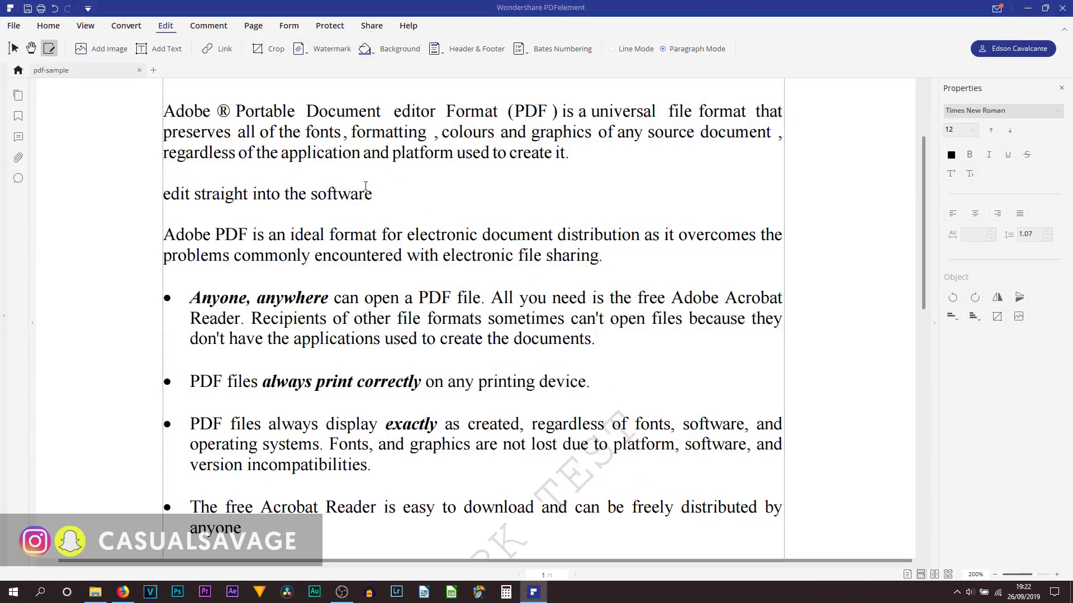
left_click(324, 52)
left_click(334, 90)
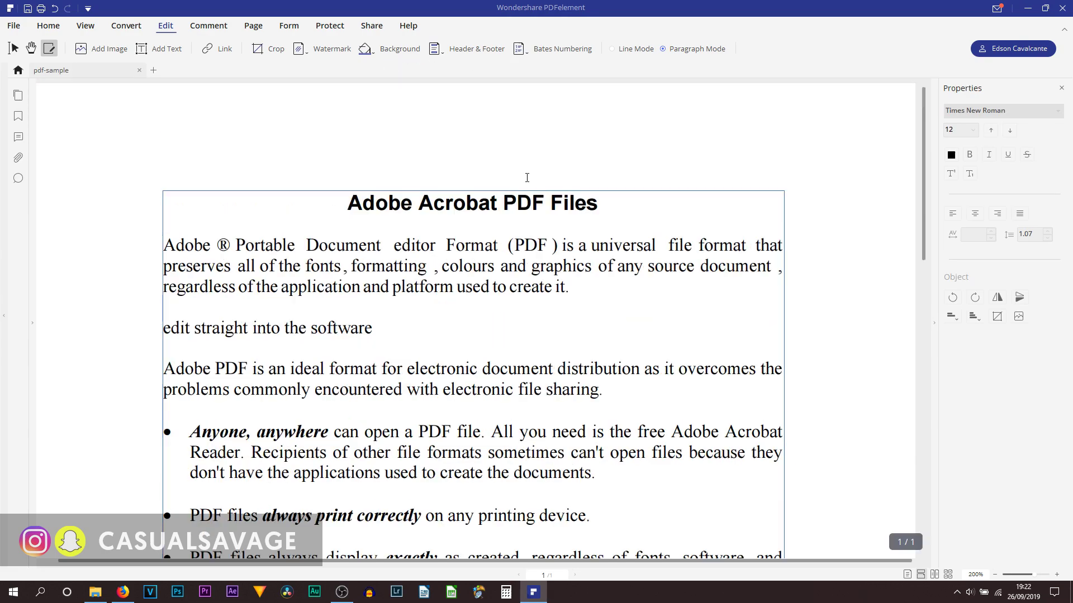
Remove the 'Testing the header' header and footer, confirming the deletion
left_click(469, 51)
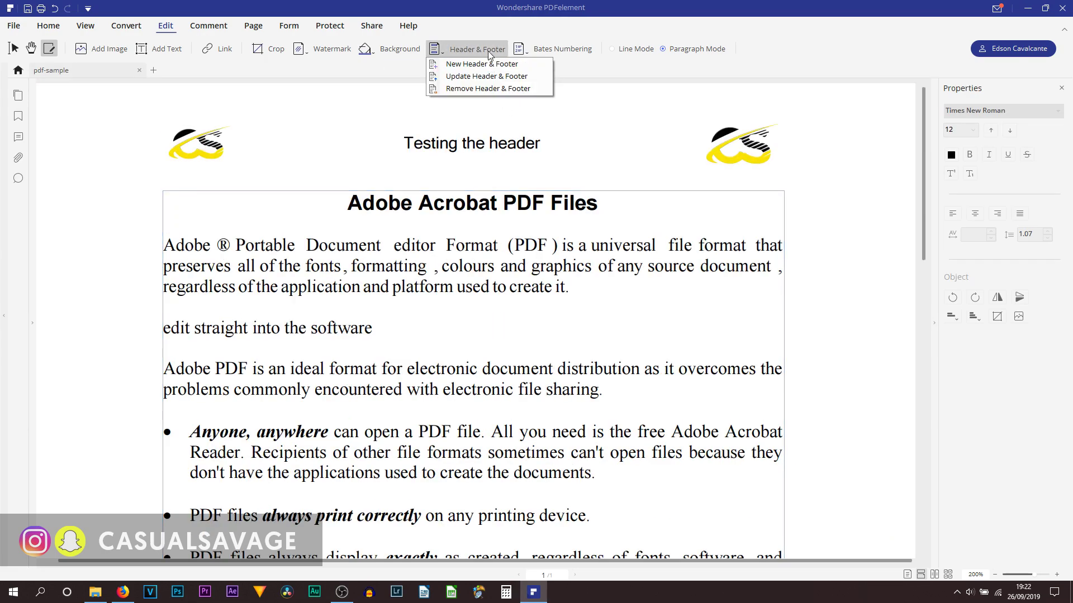
left_click(493, 88)
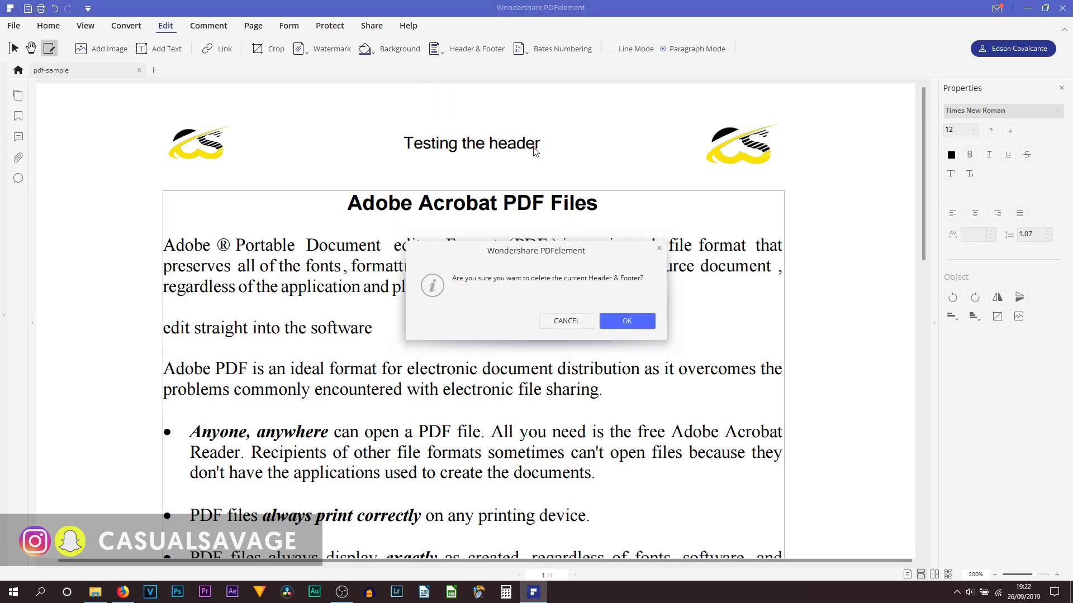
left_click(620, 323)
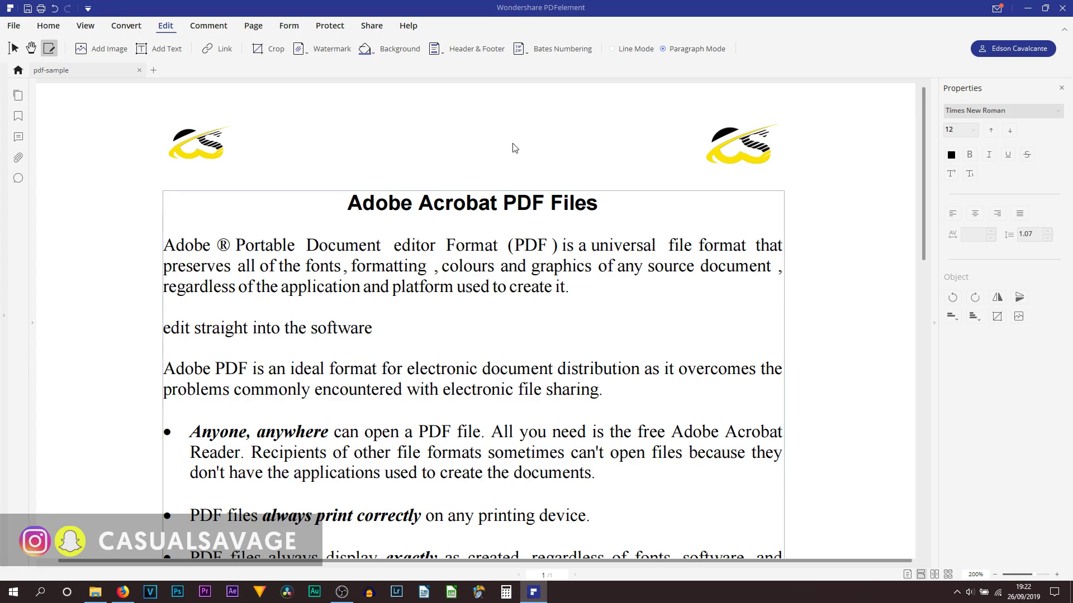
left_click(557, 54)
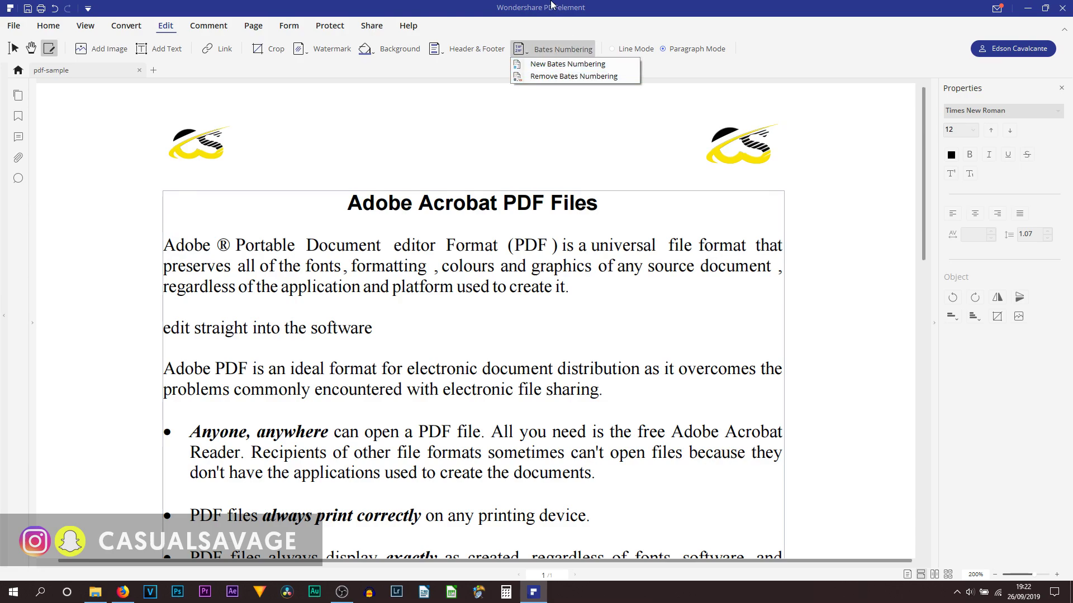
Close the Bates Numbering dropdown and switch to the Convert tools
left_click(123, 29)
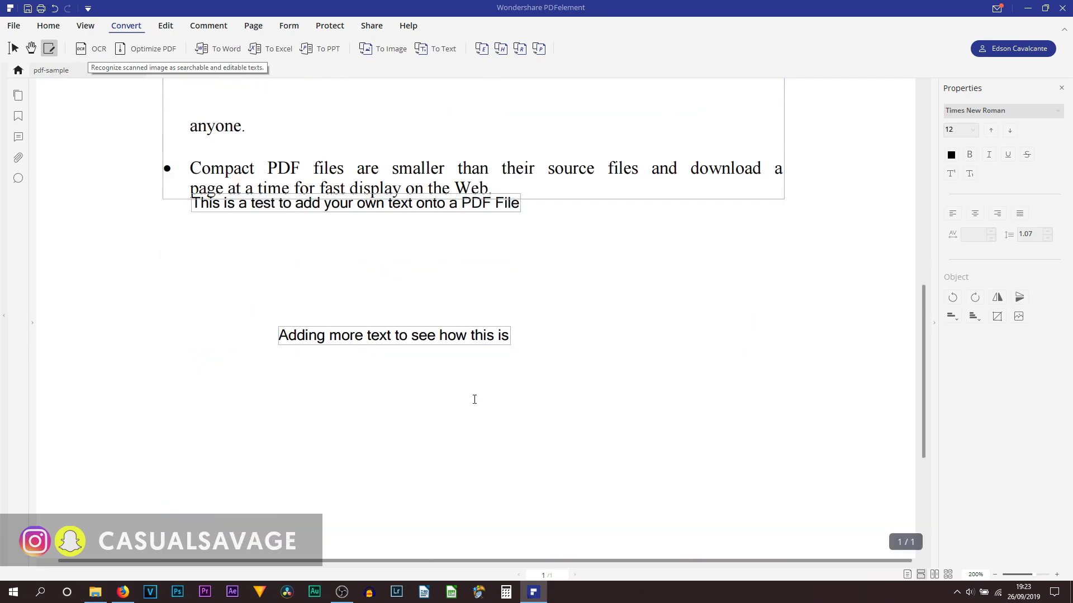
scroll(474, 398, "up", 10)
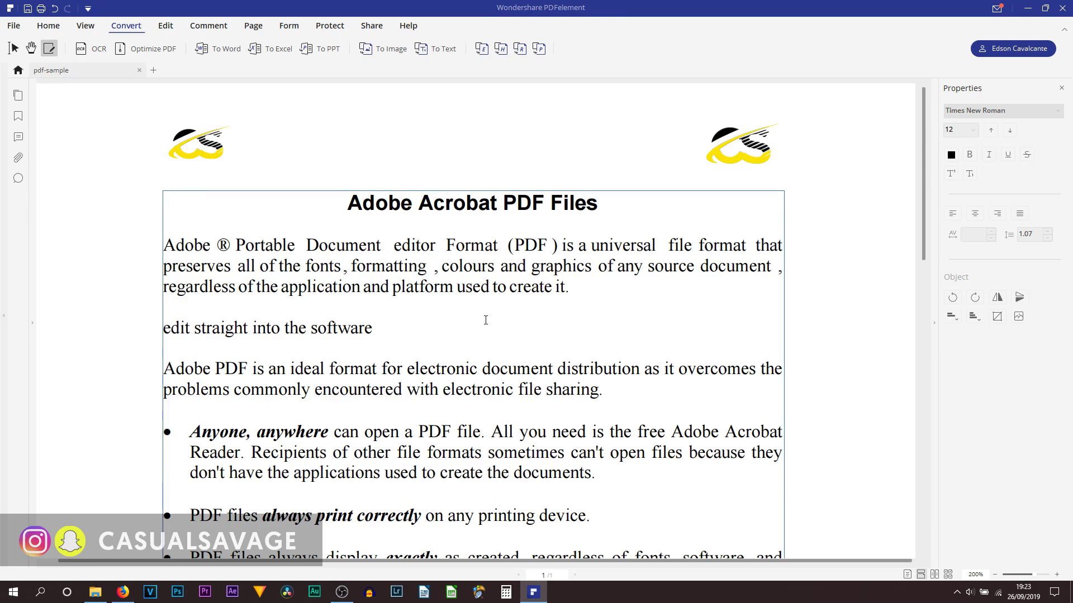
scroll(486, 320, "down", 1)
scroll(426, 301, "up", 1)
Save the PDF and convert it to pdf-sample.docx on the Desktop, replacing the existing file
left_click(698, 352)
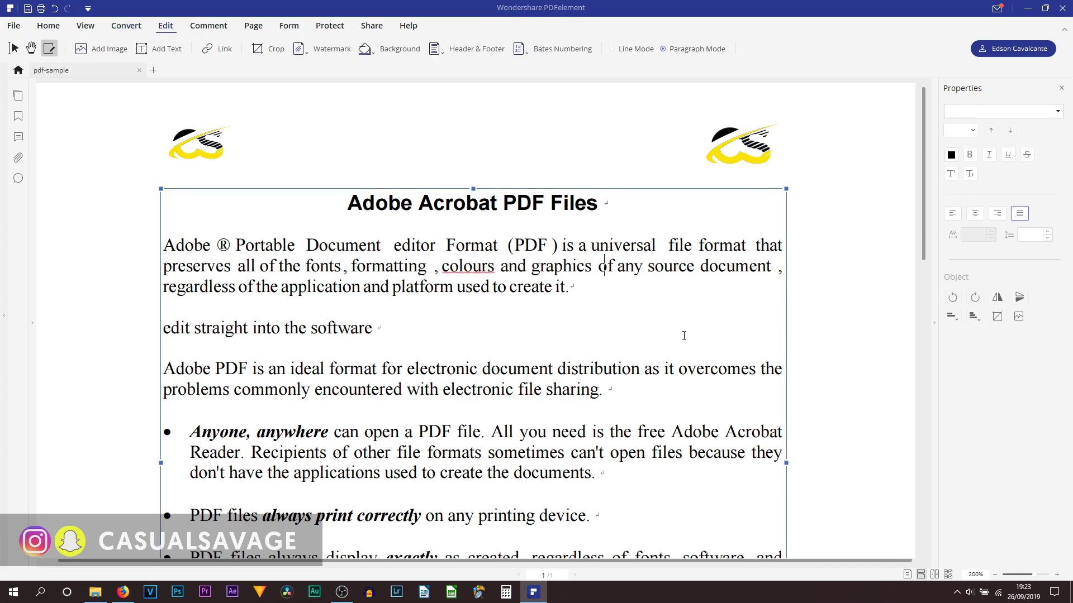
left_click(138, 27)
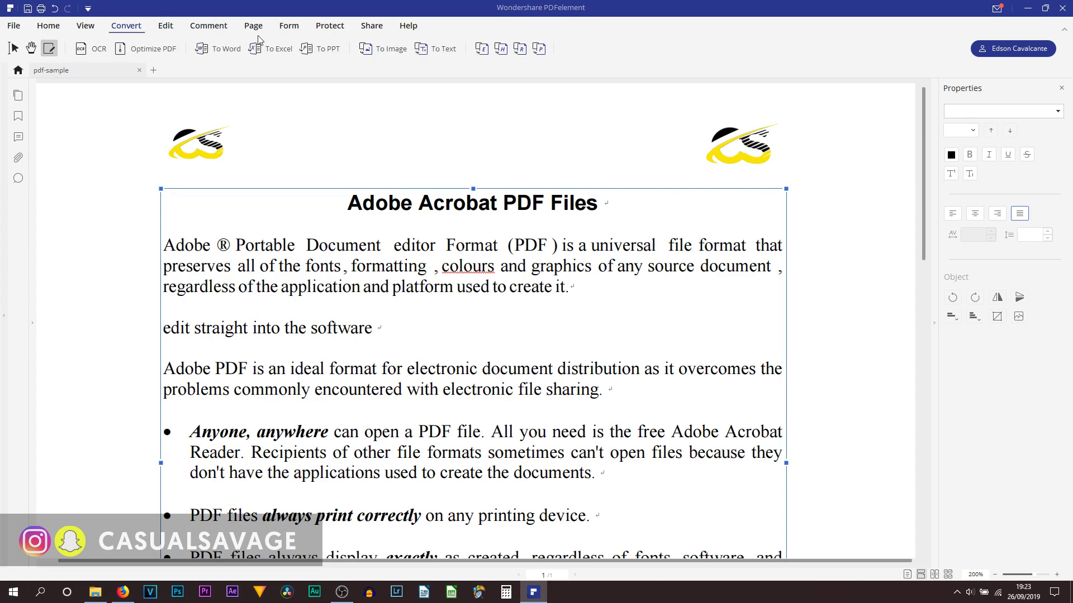
left_click(229, 49)
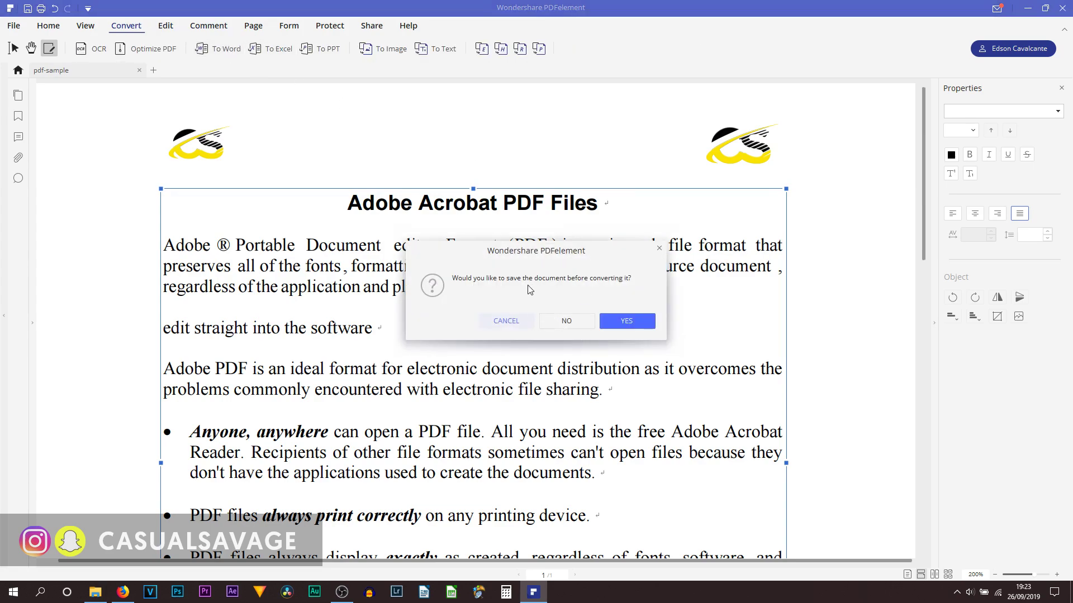
left_click(621, 325)
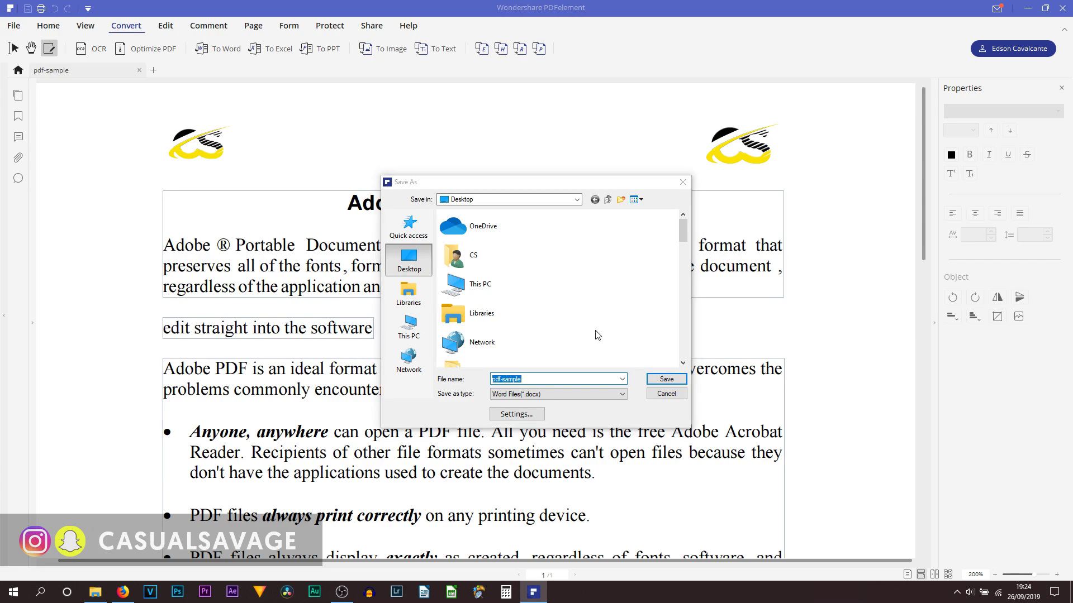
key("Return")
left_click(569, 300)
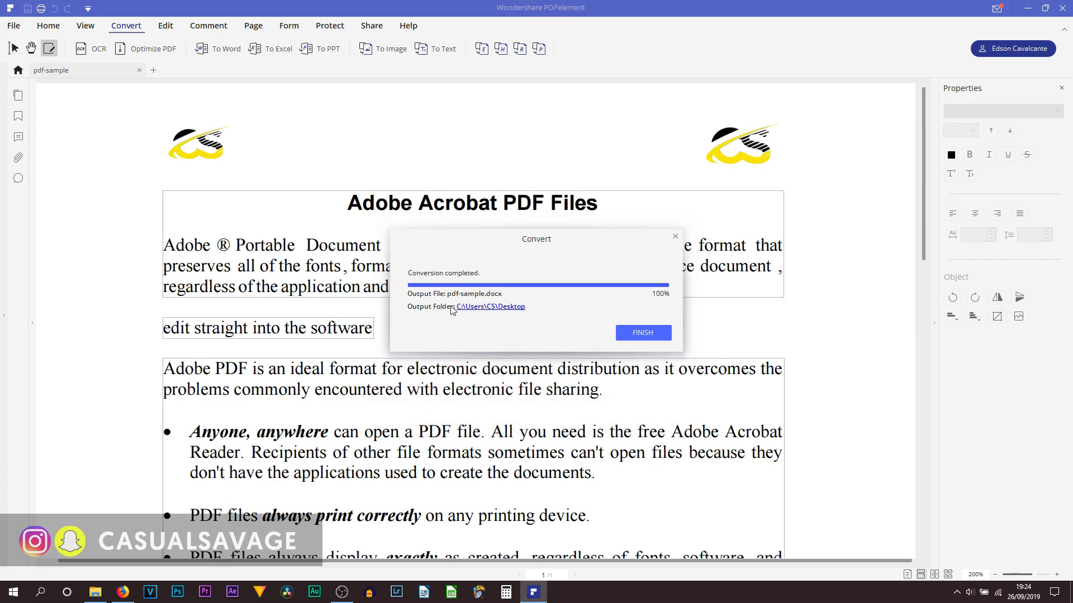
left_click(514, 311)
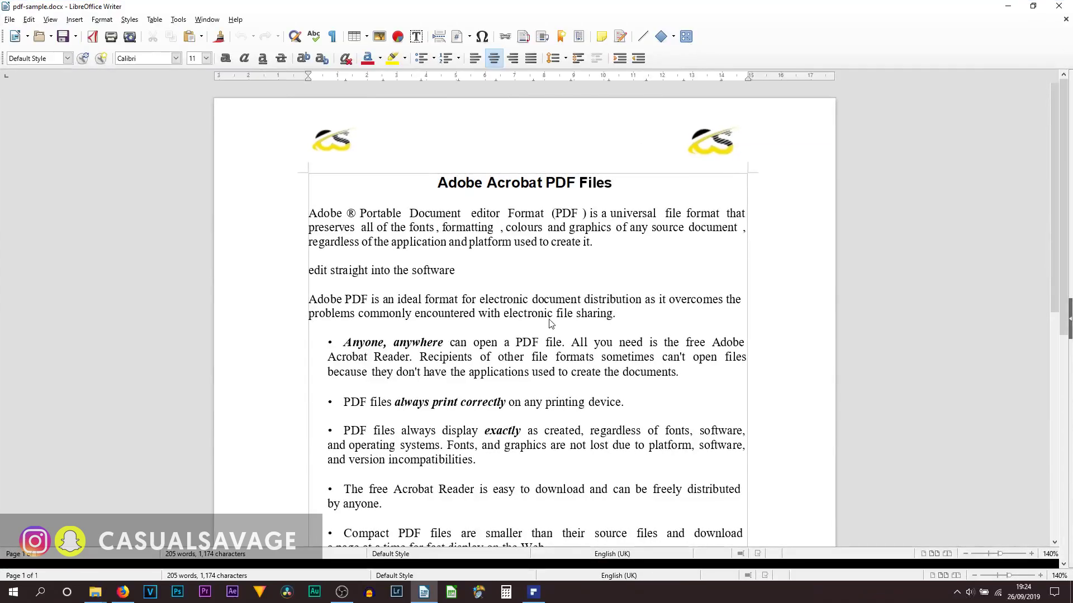
Delete the left header logo in pdf-sample.docx, keeping only the right-hand logo
scroll(436, 249, "down", 10)
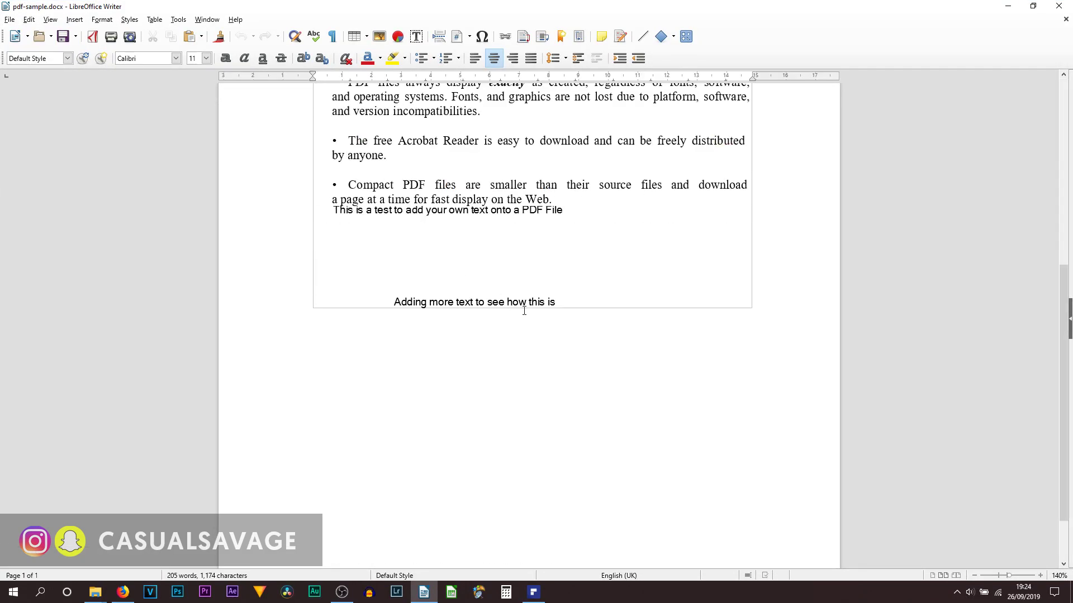
scroll(510, 342, "up", 10)
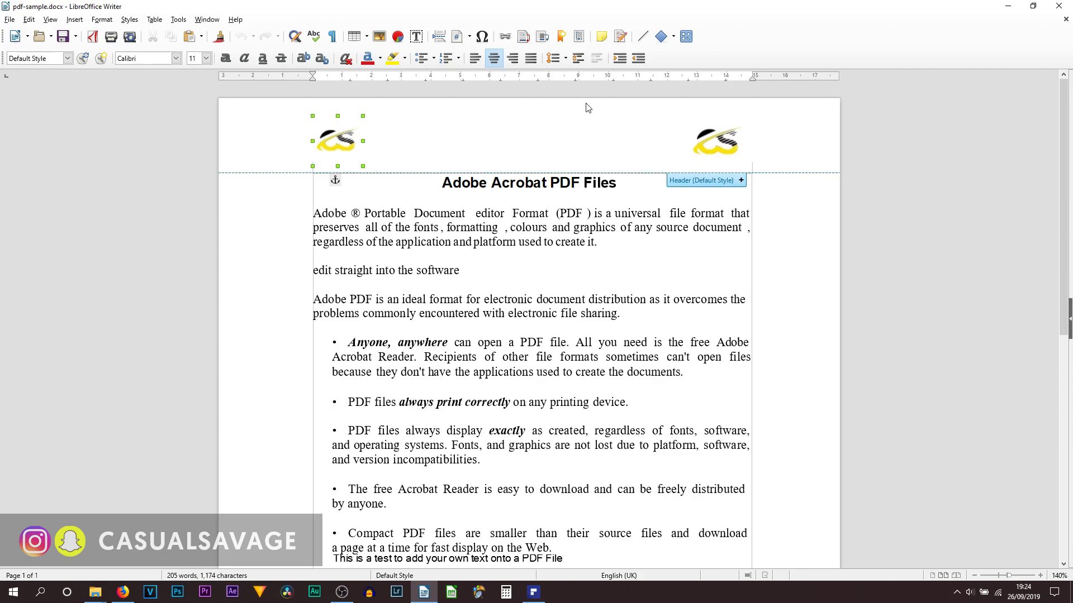
key("Delete")
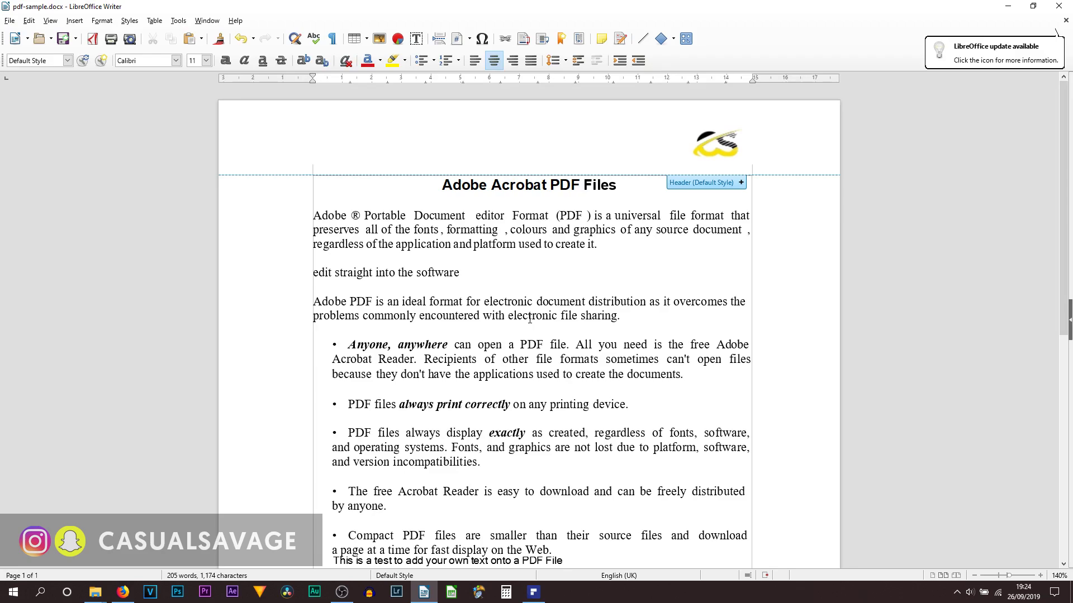
scroll(498, 332, "down", 3)
scroll(498, 332, "down", 3)
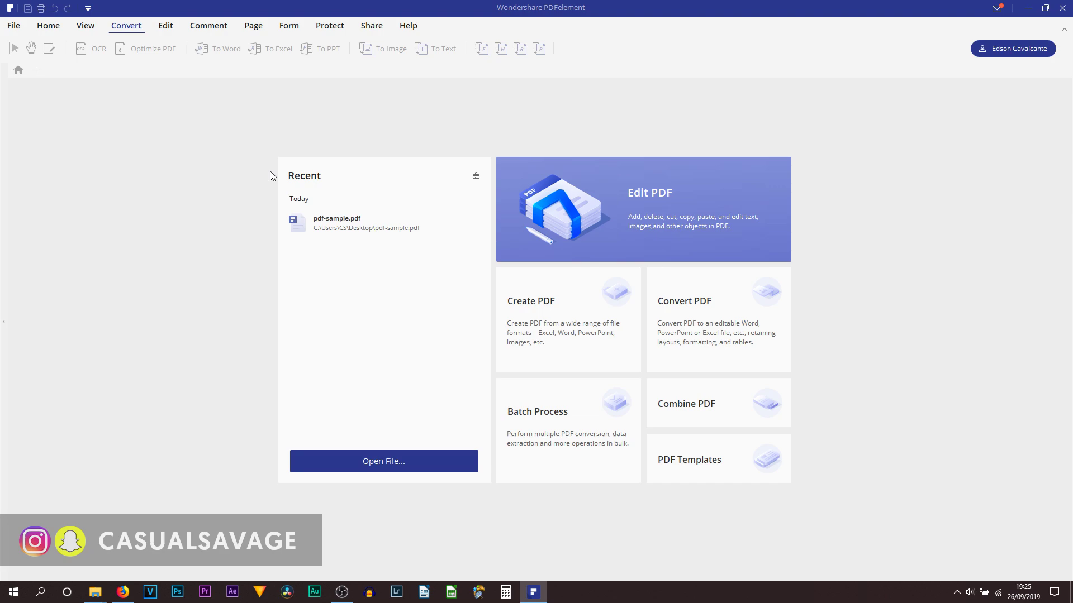
Drag the 40 PDFs from the PDFelement folder into Batch Process for Word conversion
key("alt+Tab")
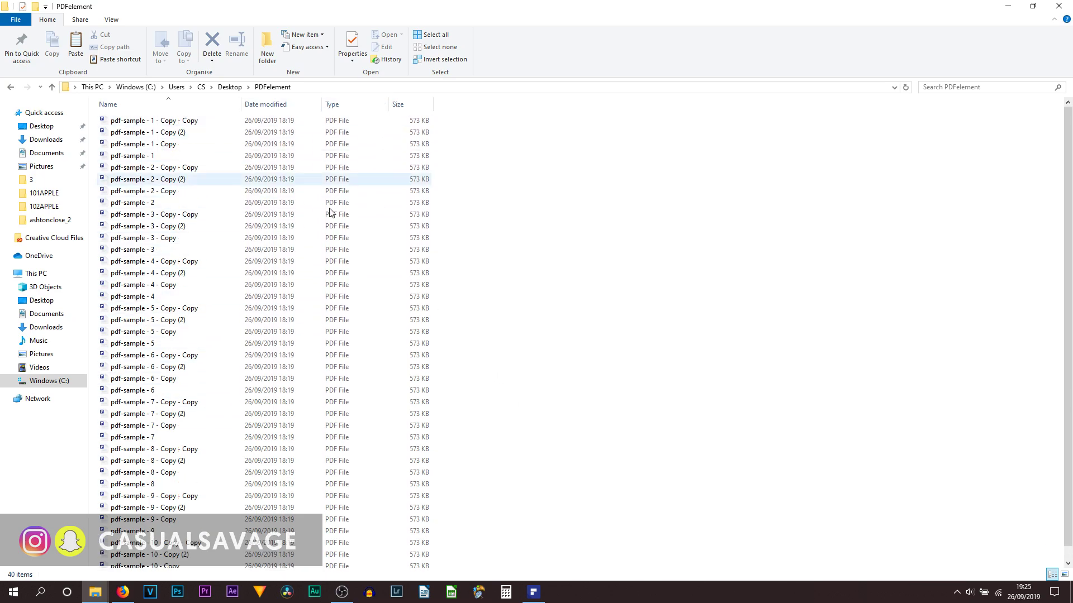
scroll(340, 388, "down", 2)
scroll(341, 417, "up", 2)
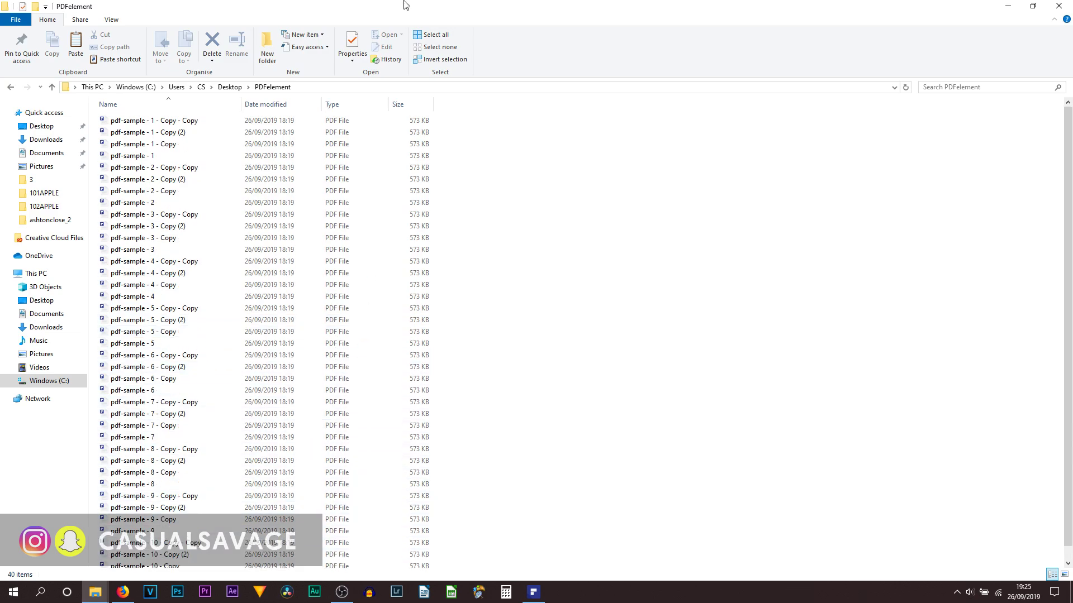
key("alt+Tab")
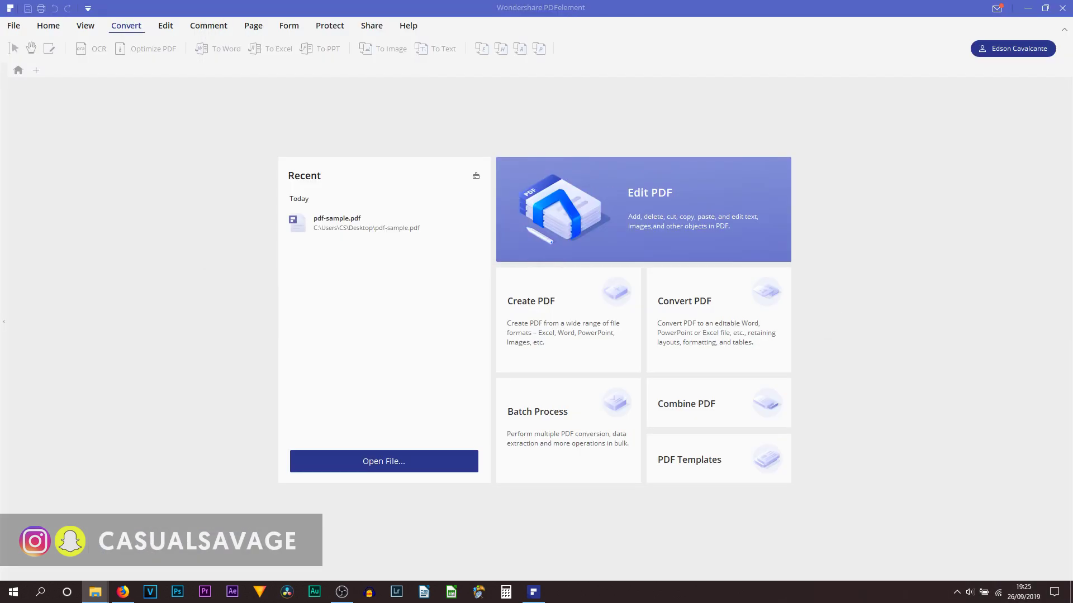
left_click(538, 431)
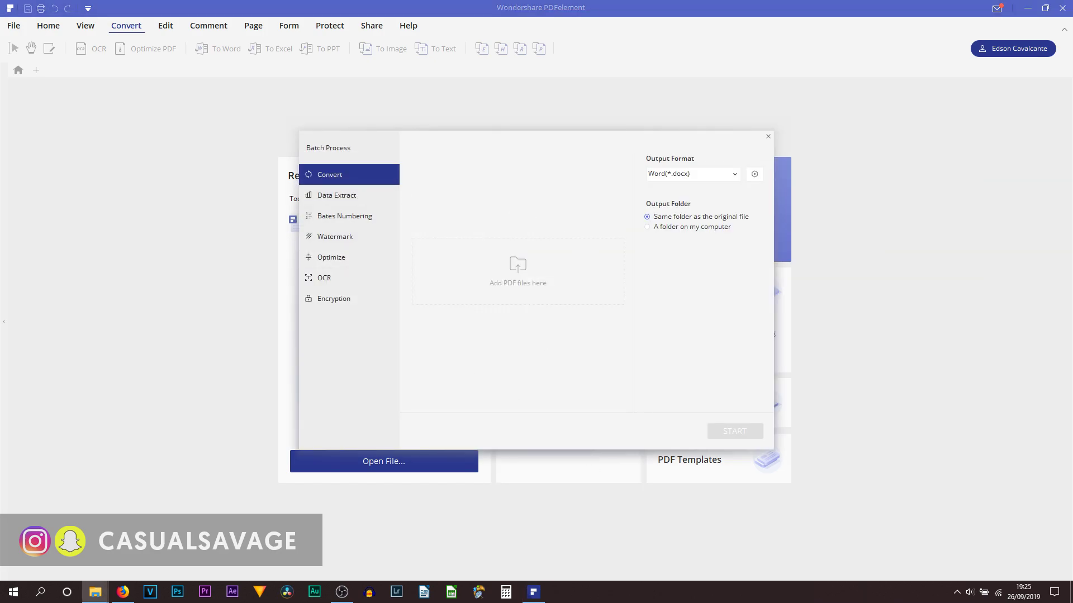
left_click_drag(567, 265, 507, 262)
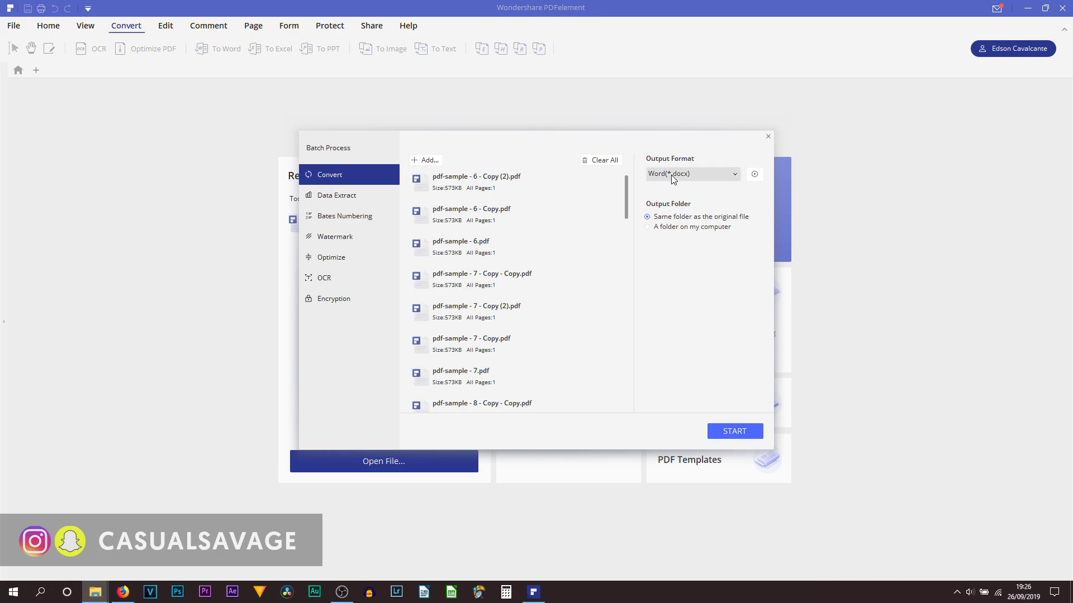
Keep Word (*.docx) as the output format in the original folder and start converting the 40 PDFs
left_click(674, 177)
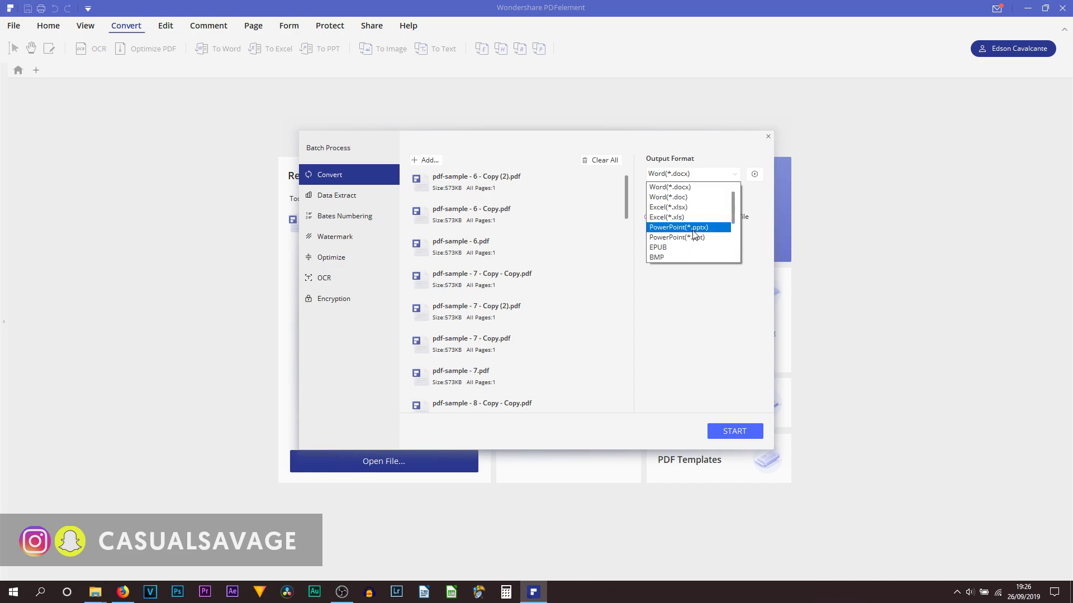
left_click(697, 192)
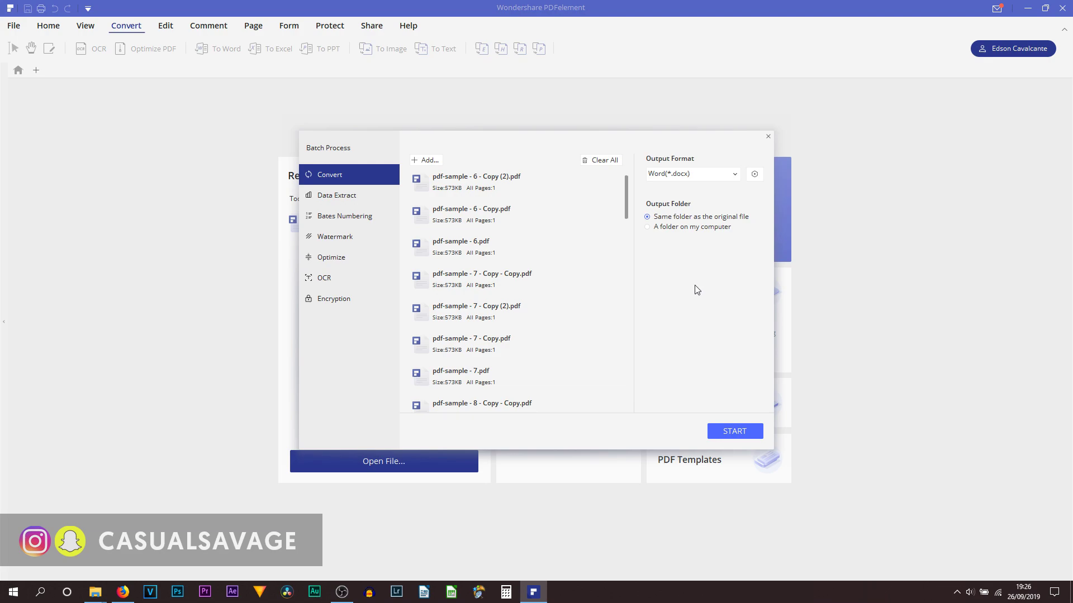
left_click(742, 434)
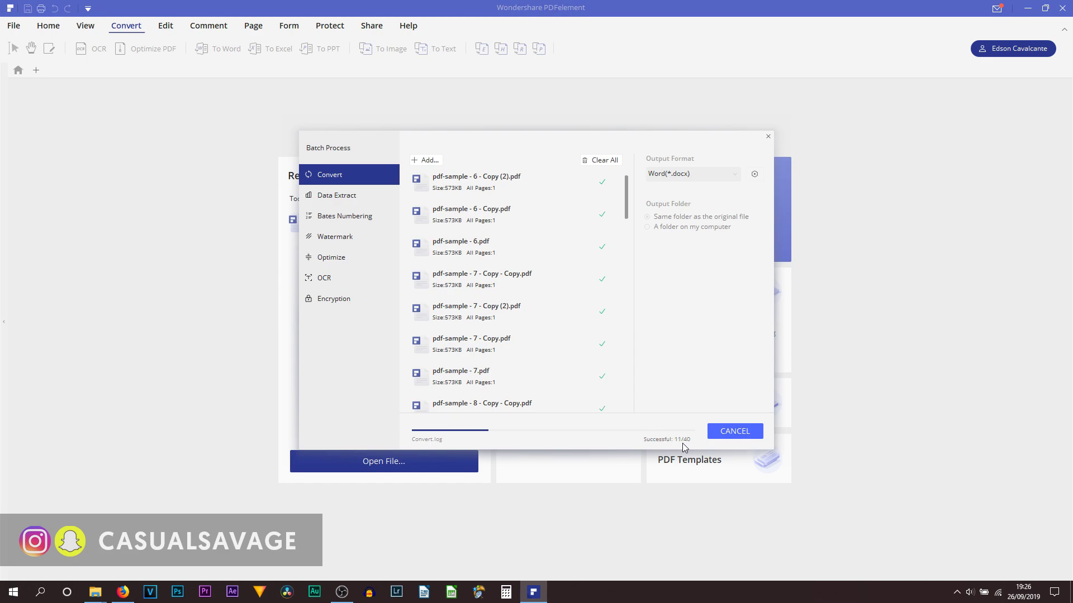
Review the 40/40 successful conversions and finish the batch to view the output folder
scroll(499, 341, "down", 5)
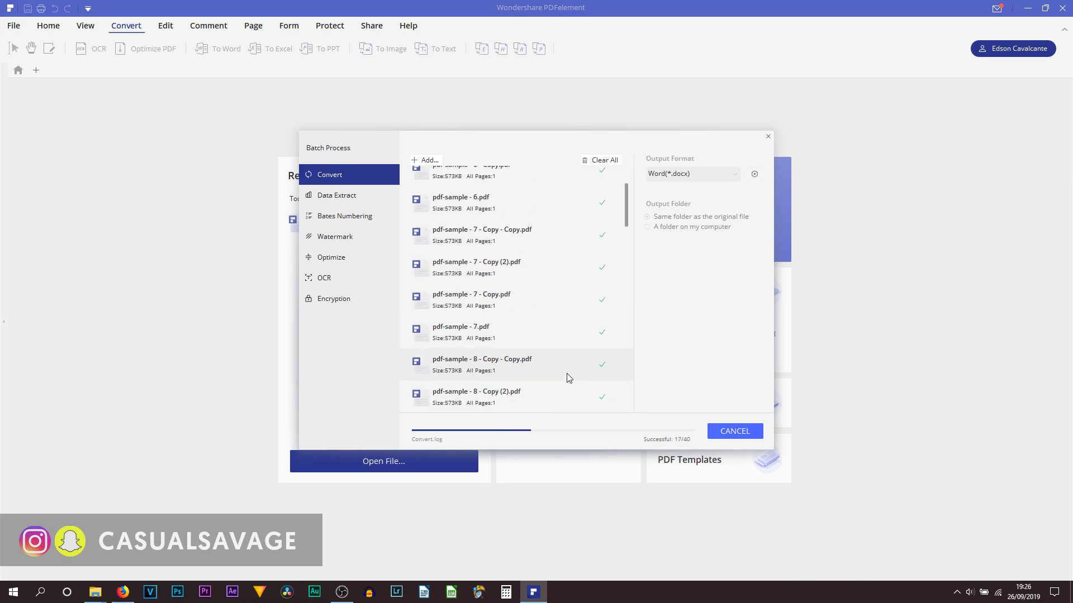
scroll(576, 376, "up", 1)
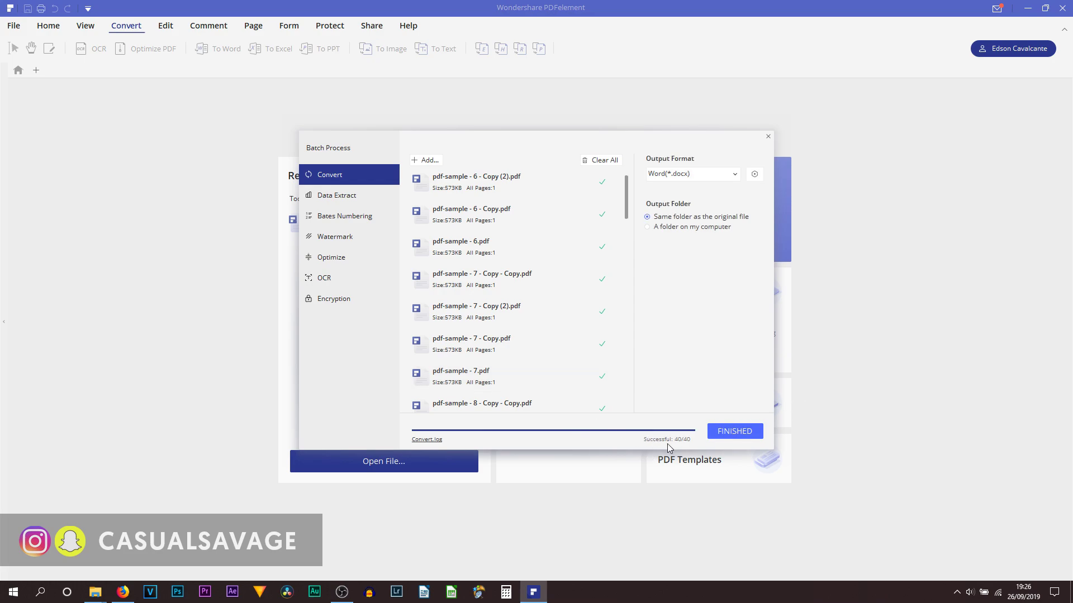
left_click(734, 431)
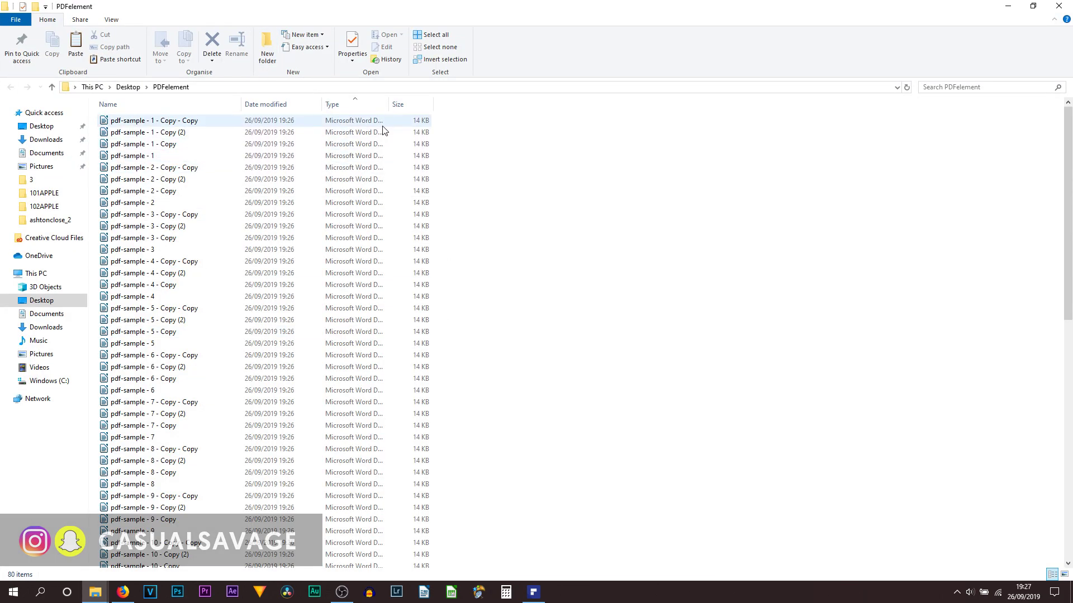
scroll(361, 304, "down", 12)
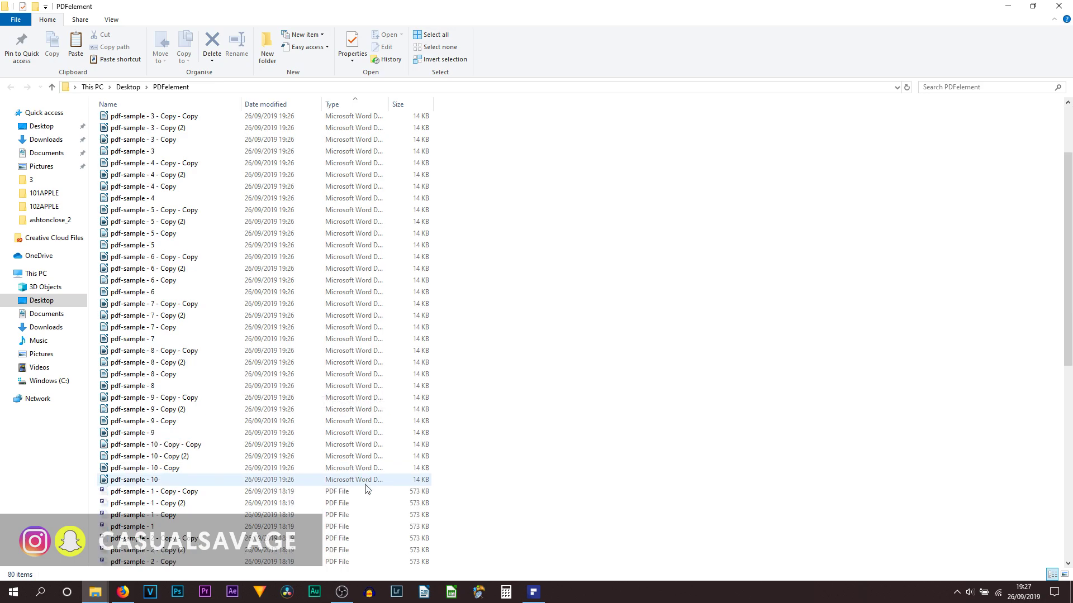
scroll(328, 342, "down", 2)
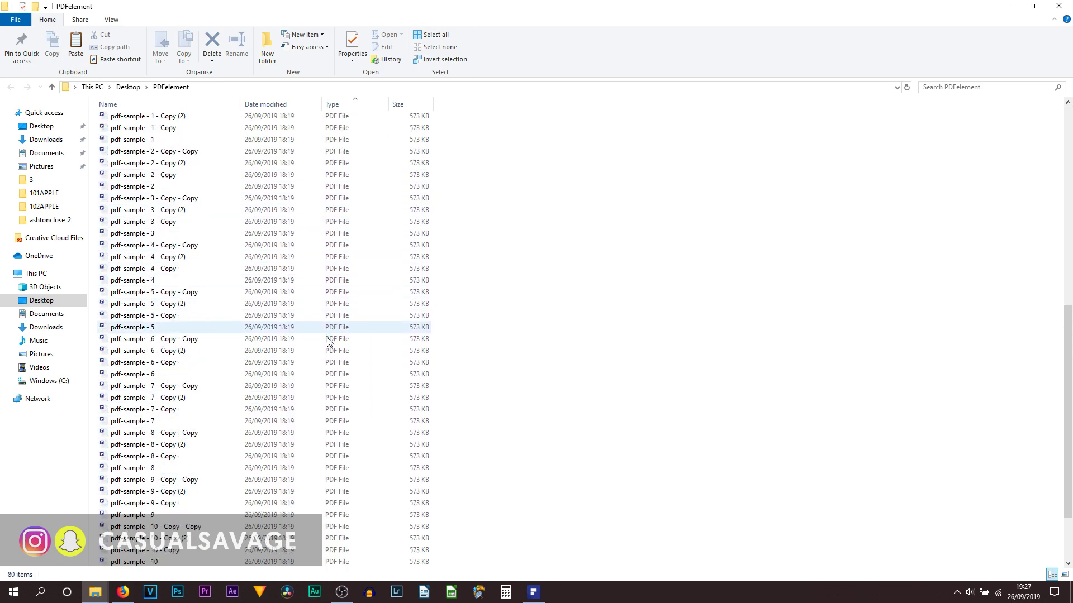
scroll(314, 560, "up", 12)
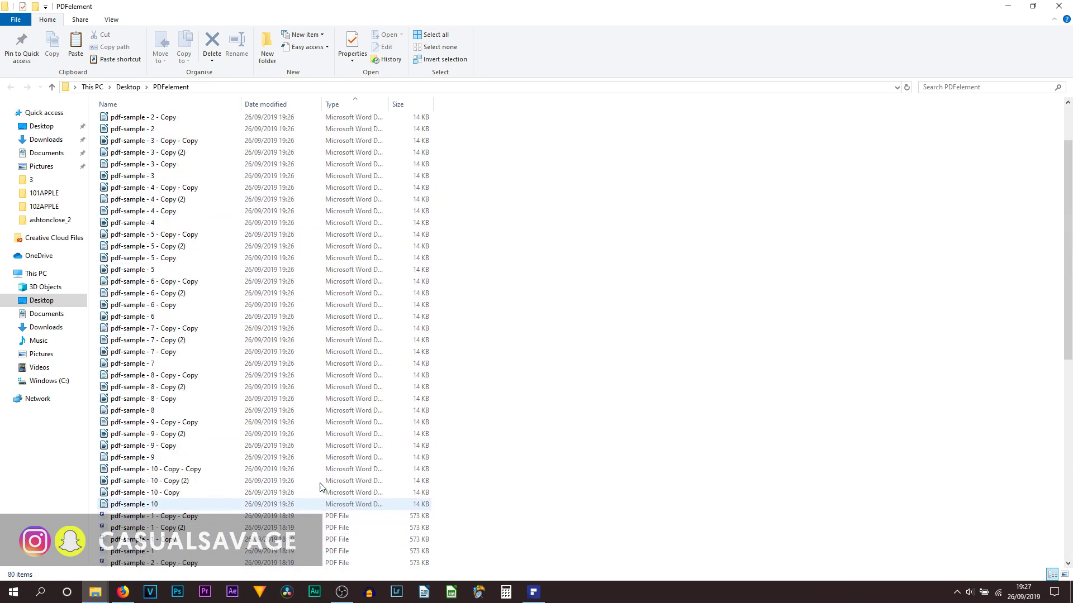
left_click_drag(473, 505, 342, 12)
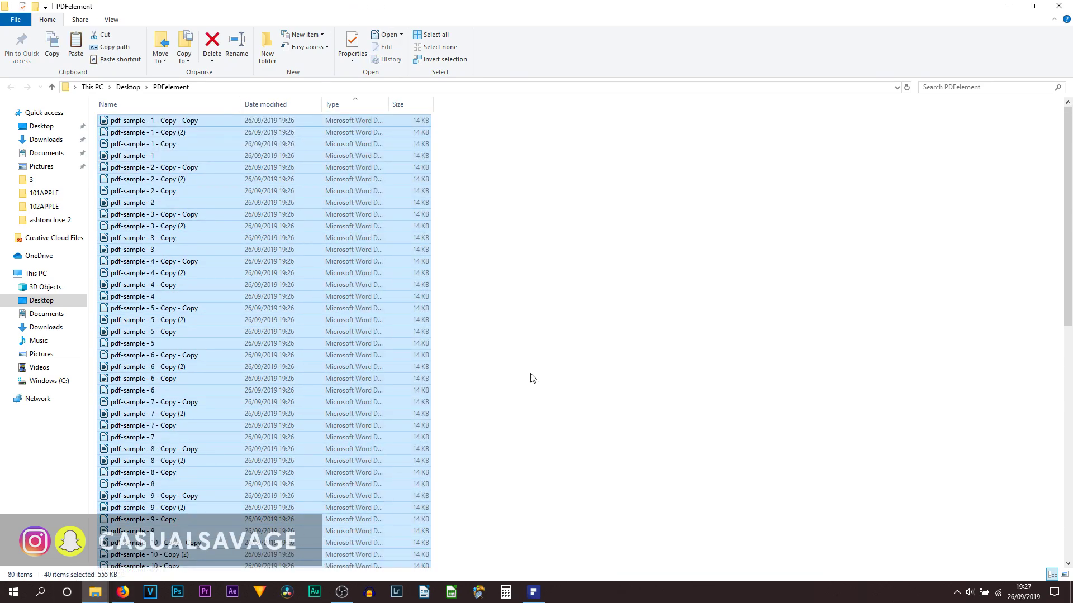
left_click(531, 376)
scroll(541, 371, "down", 9)
scroll(544, 373, "down", 5)
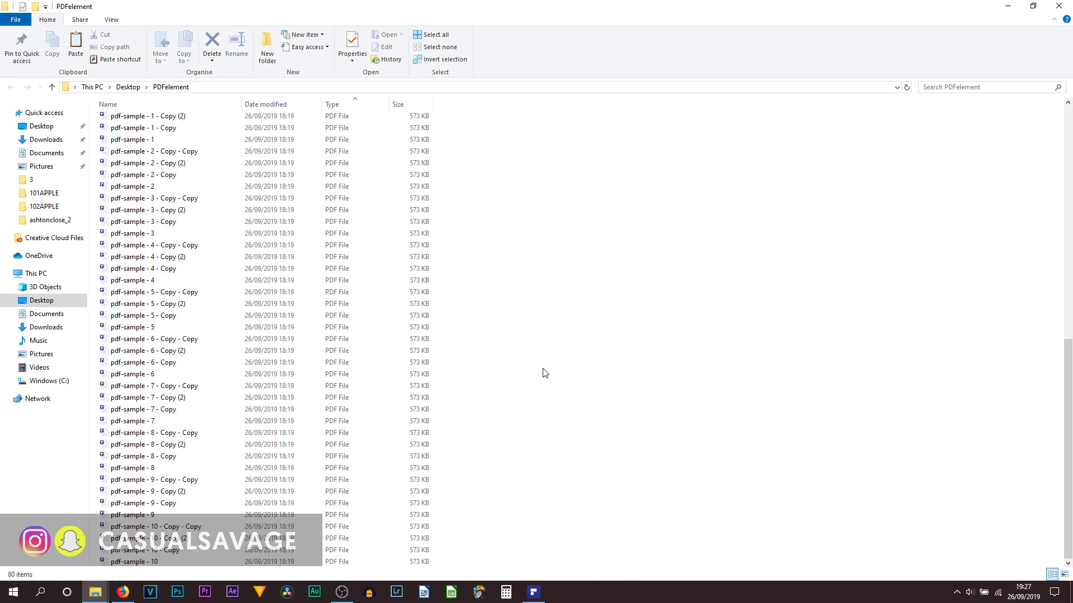